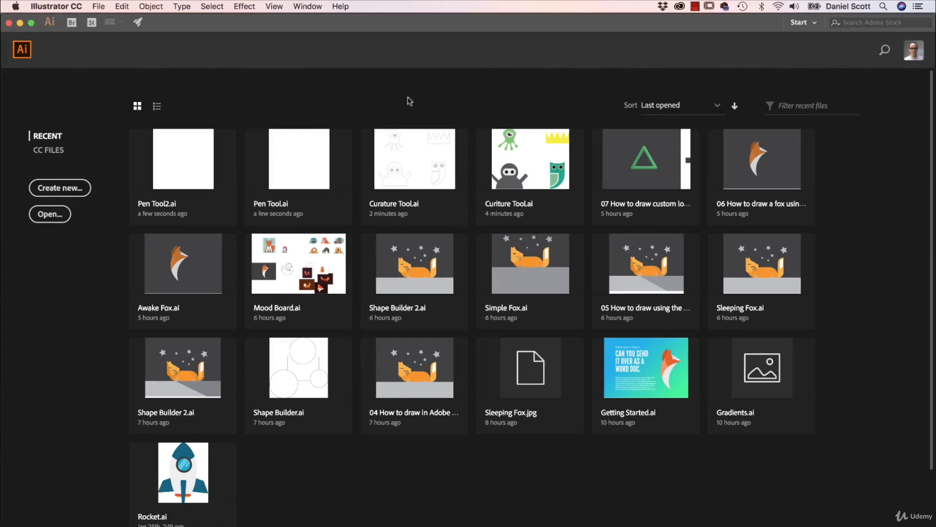
Open Pen Tool.ai from the Exercise Files folder.
left_click(98, 6)
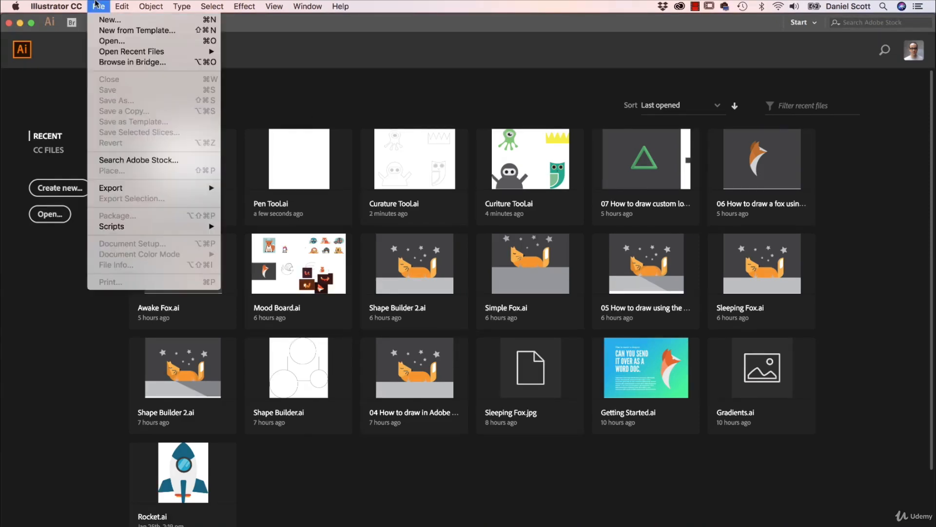
left_click(109, 42)
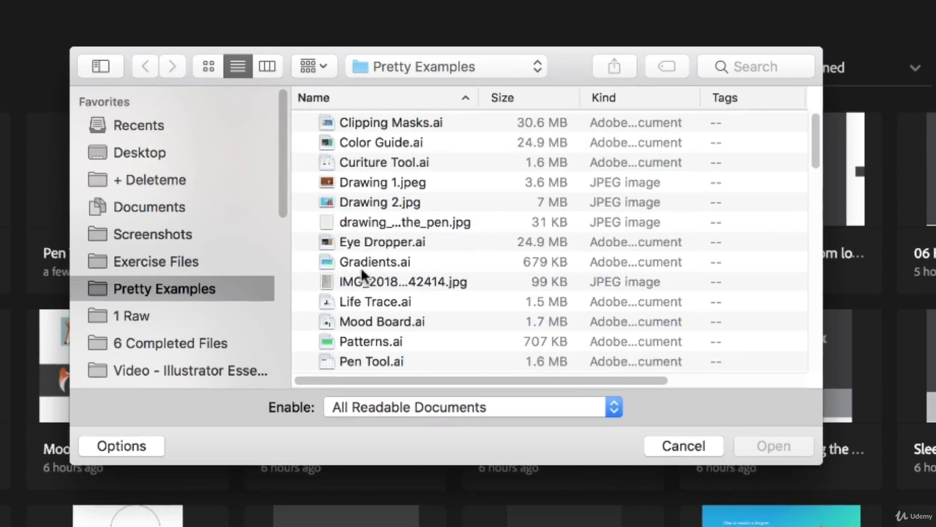
scroll(373, 268, "down", 5)
left_click(163, 262)
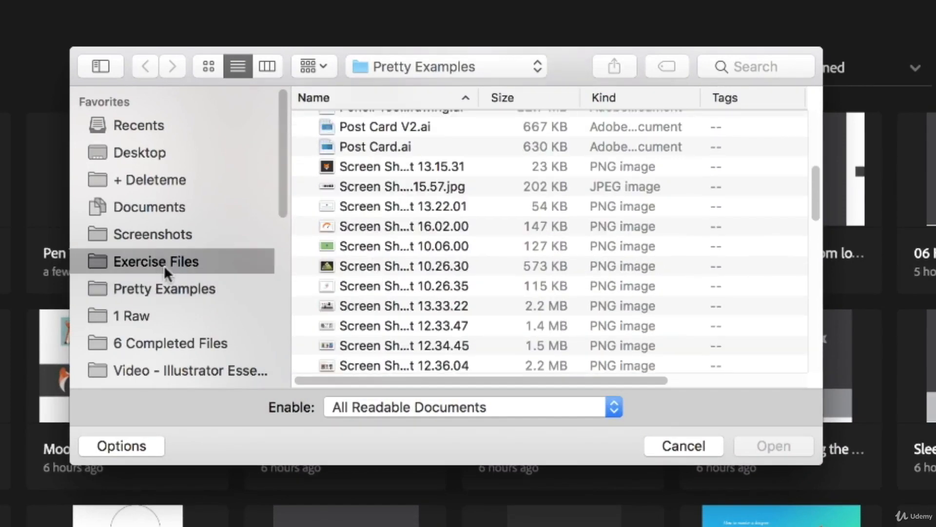
scroll(428, 224, "down", 5)
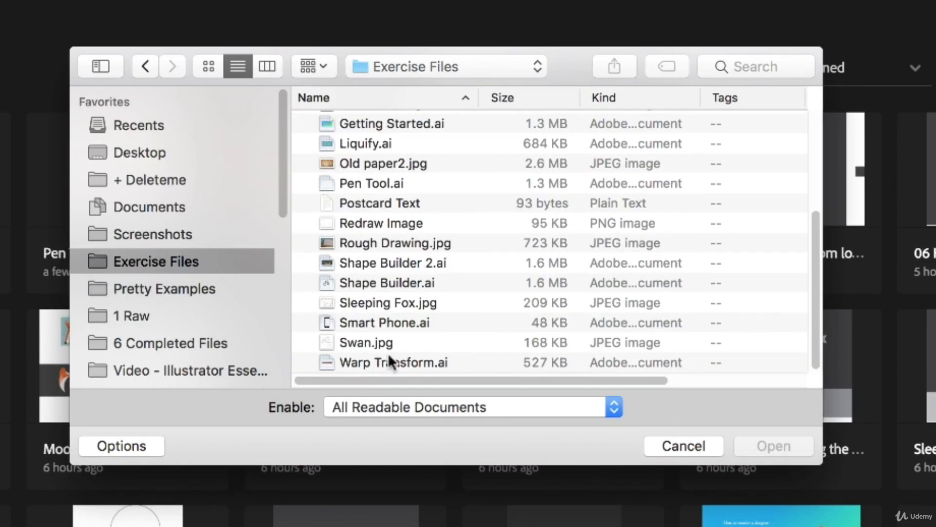
left_click(366, 183)
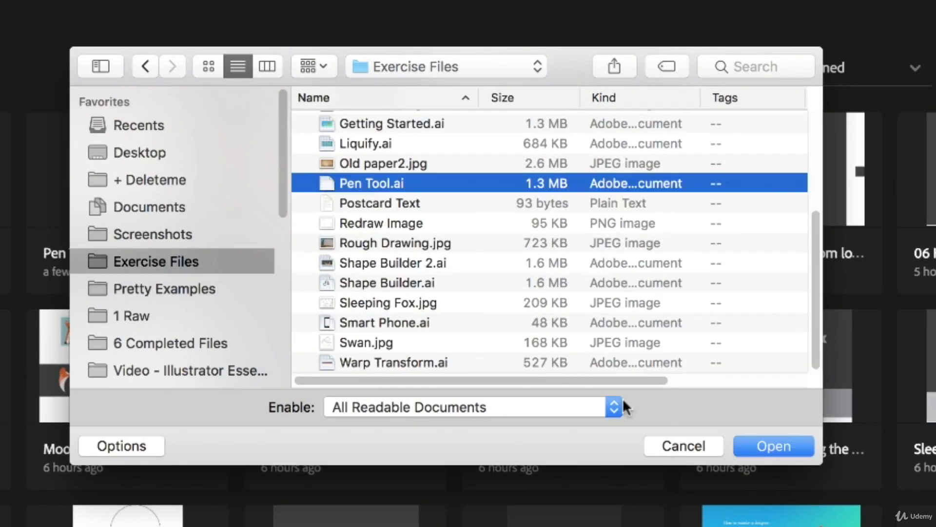
left_click(745, 452)
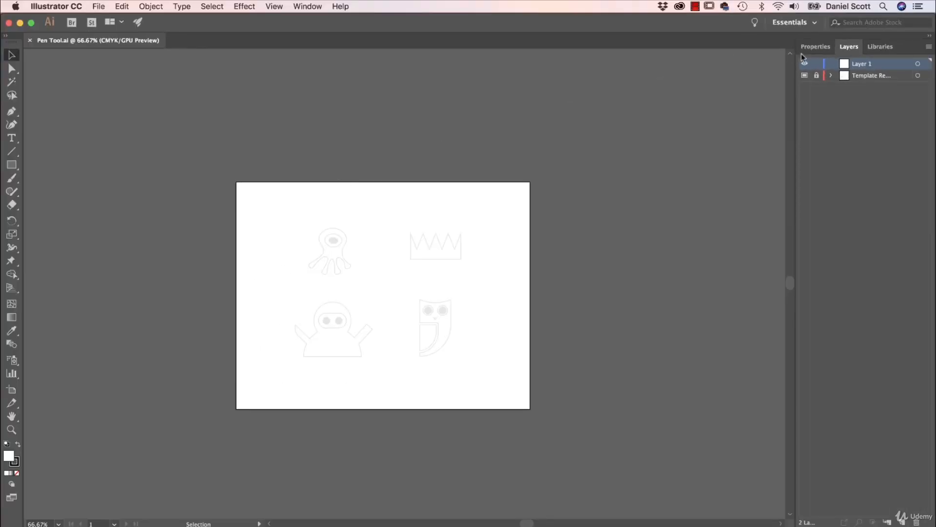
Show the document properties and bring the one-eyed alien outline into close view at 300%.
left_click(815, 46)
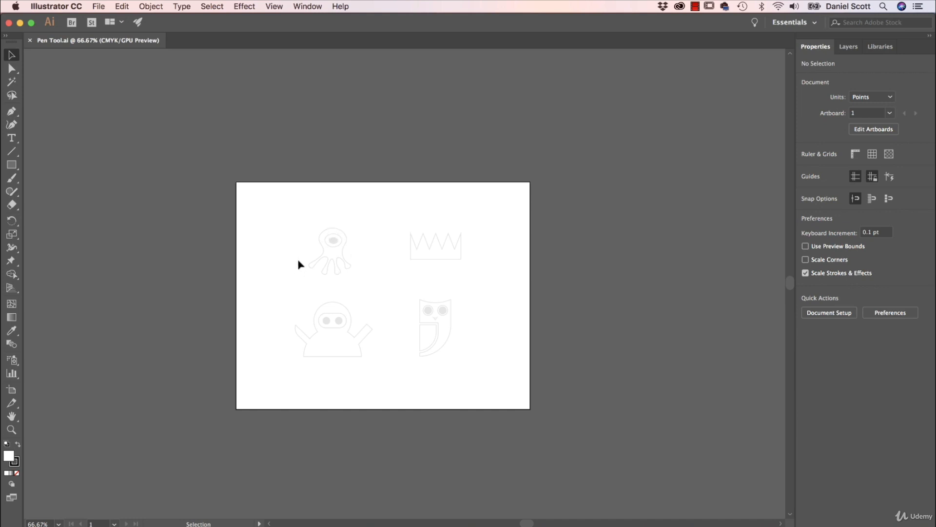
key("super+equal")
key("super+equal")
key("super+equal")
left_click_drag(315, 218, 470, 304)
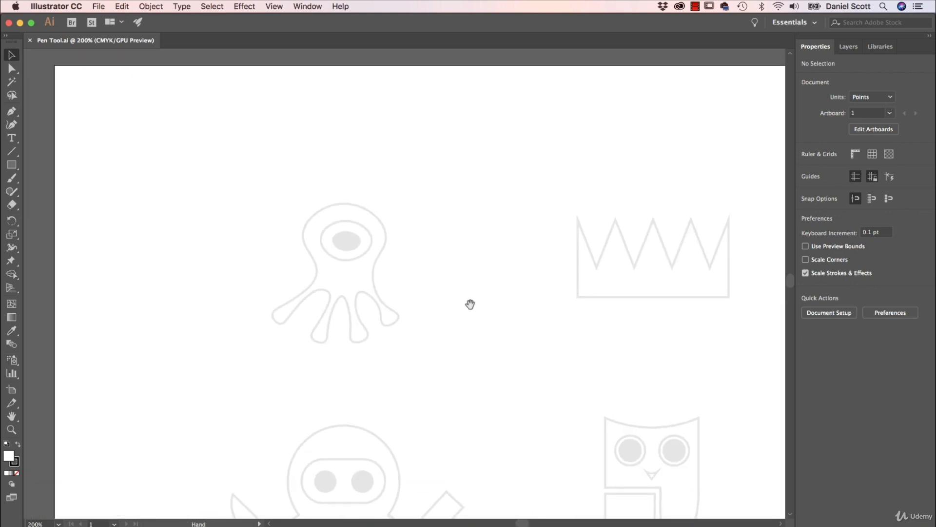
key("super+equal")
left_click_drag(426, 261, 550, 255)
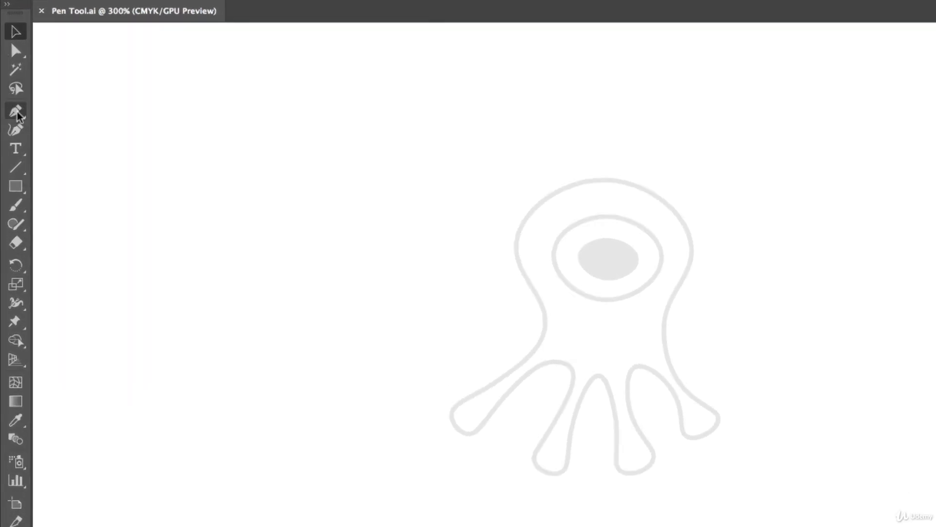
Try drawing a straight Pen tool segment above the alien's head, and undo it.
left_click(17, 116)
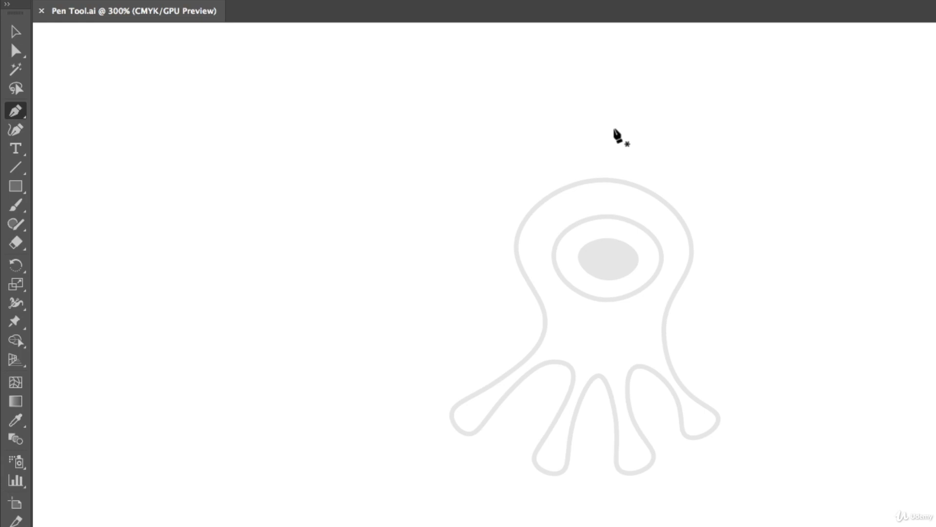
left_click(636, 107)
left_click(691, 146)
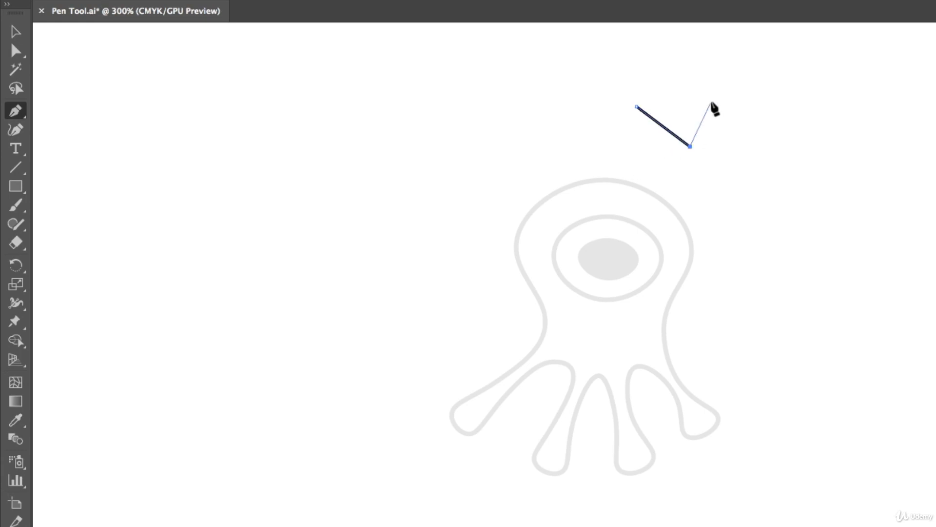
key("ctrl+z")
key("ctrl+z")
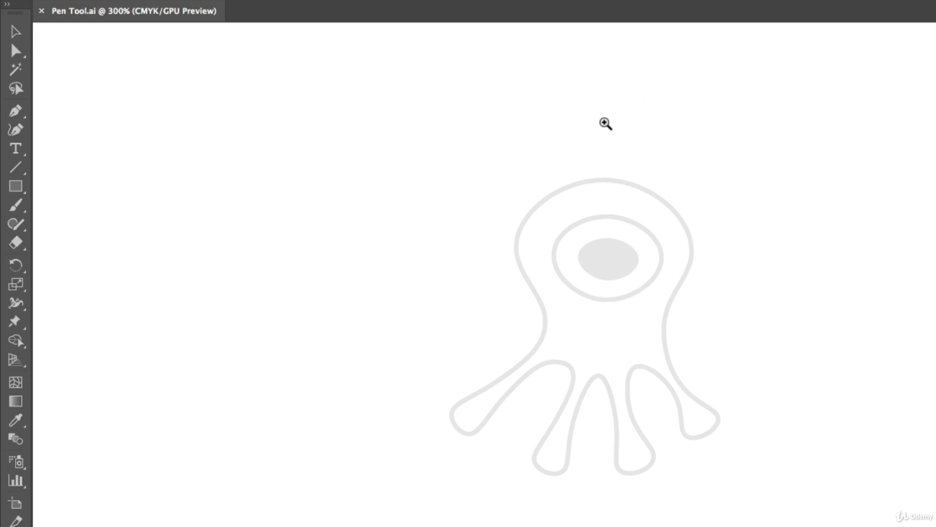
Activate the Pen tool with its regular pen cursor and enlarge the alien outline to 600%.
key("p")
key("Caps_Lock")
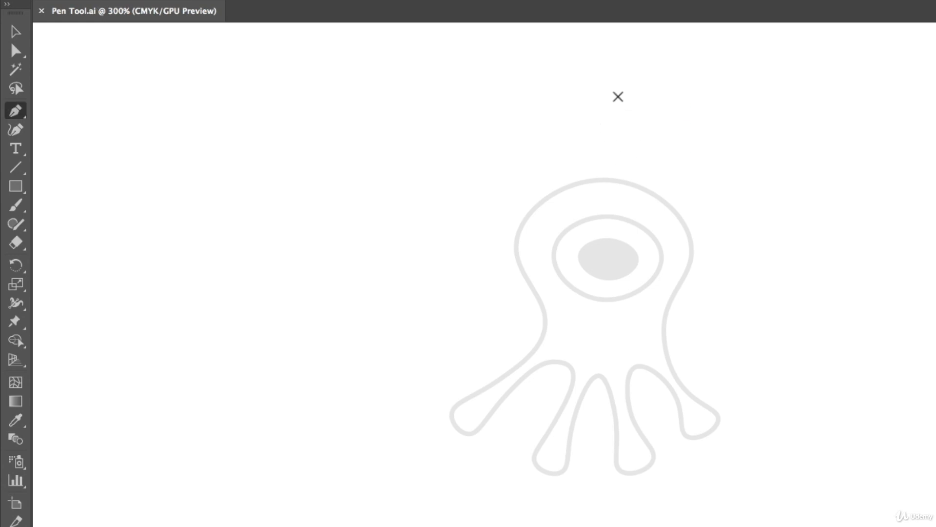
key("Caps_Lock")
key("super+equal")
key("super+equal")
left_click_drag(579, 143, 531, 224)
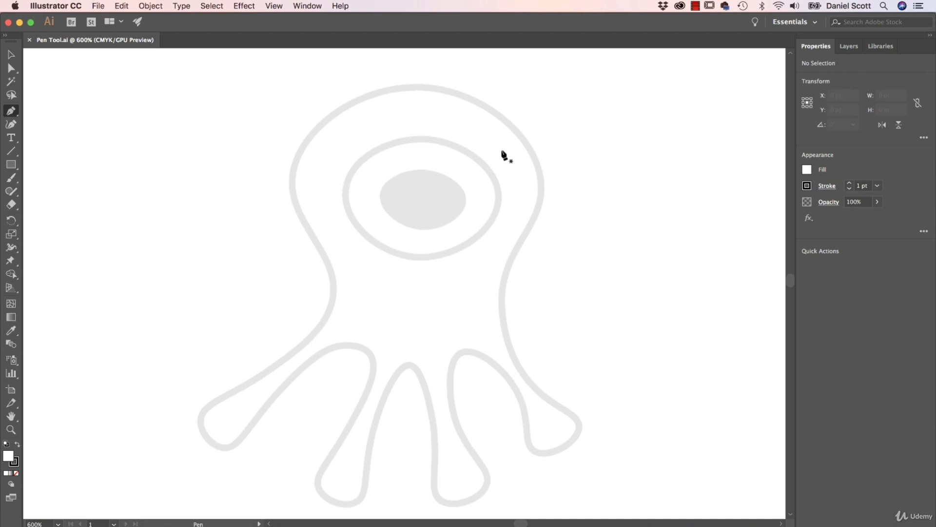
Try tracing the alien's right side and two right-hand legs with straight Pen tool segments.
left_click(418, 83)
left_click(541, 190)
left_click(506, 299)
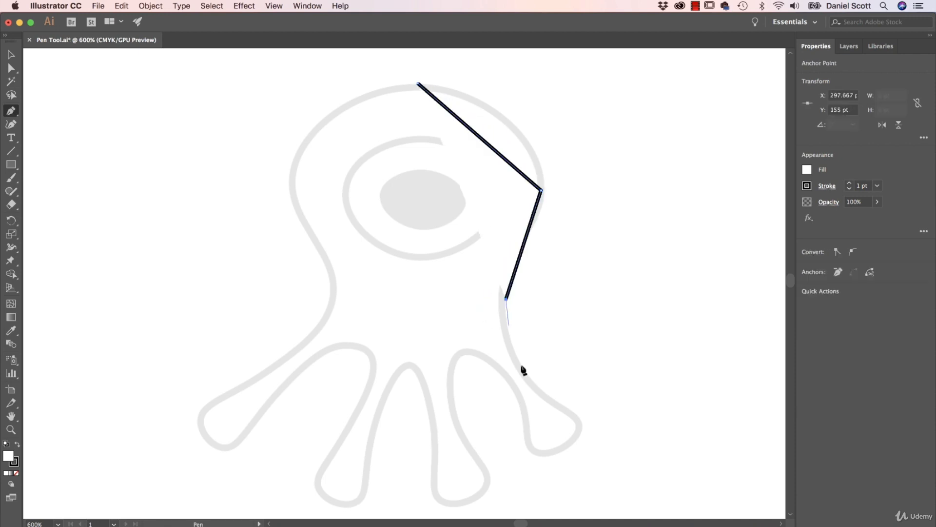
left_click(570, 409)
left_click(522, 445)
left_click(473, 360)
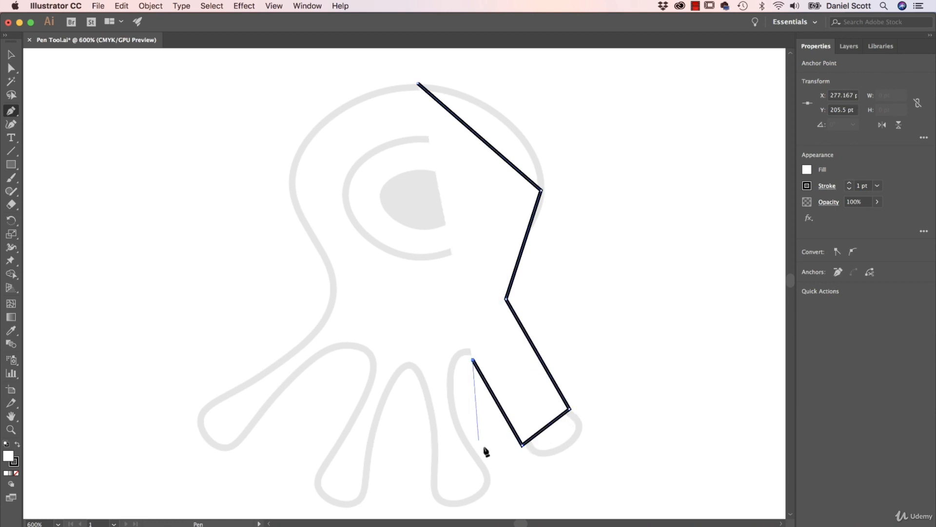
left_click(485, 467)
left_click(440, 476)
left_click(418, 366)
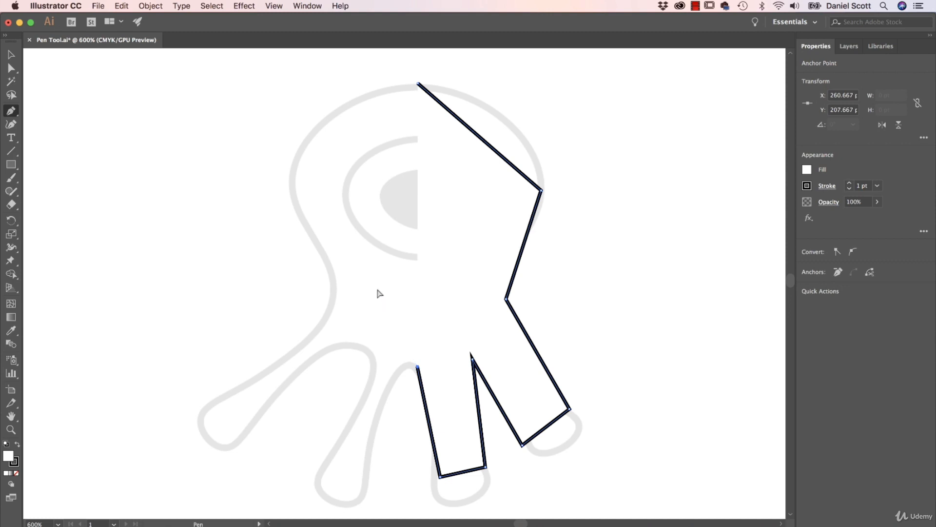
Undo all the straight segments traced over the alien's right half.
key("cmd+z")
key("super+z")
key("super+z")
key("super+z")
key("super+z")
key("super+z")
key("super+z")
key("super+z")
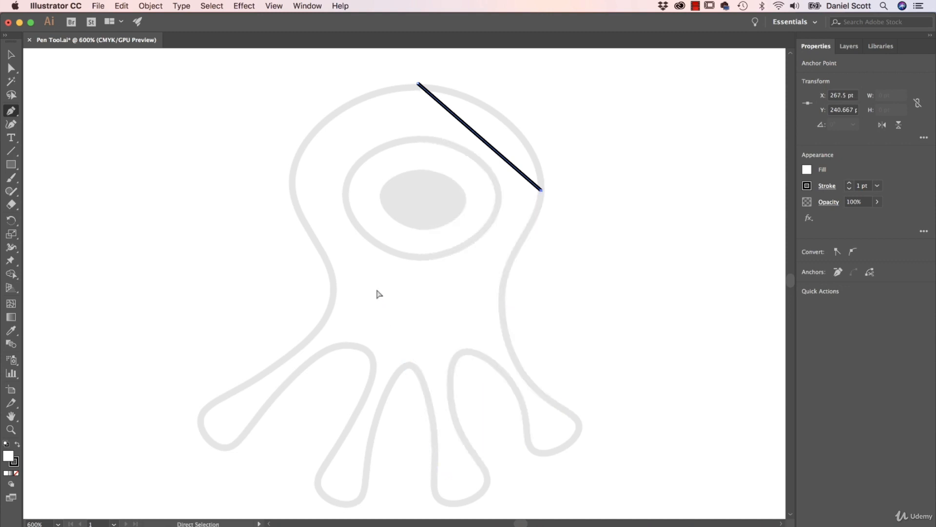
key("super+z")
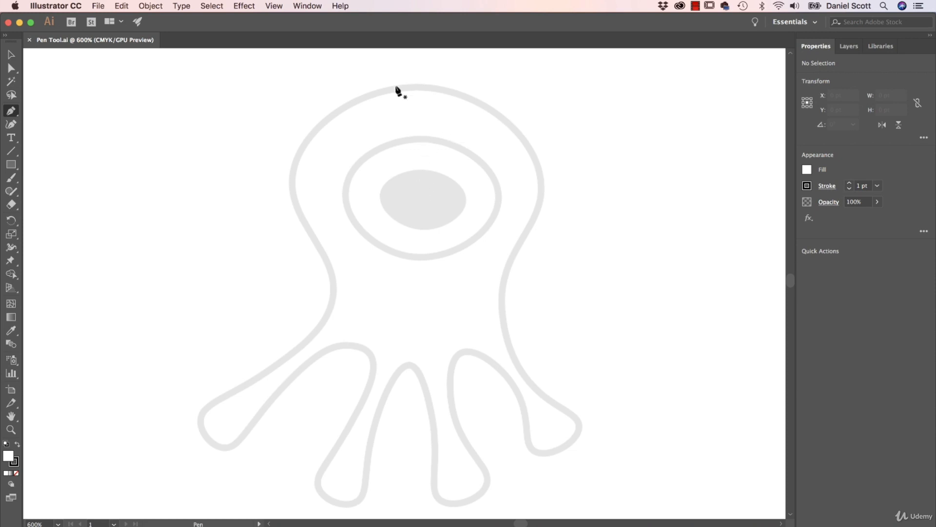
Start the alien's outline with a smooth Pen tool anchor with horizontal handles at the top of the head.
left_click_drag(448, 89, 471, 92)
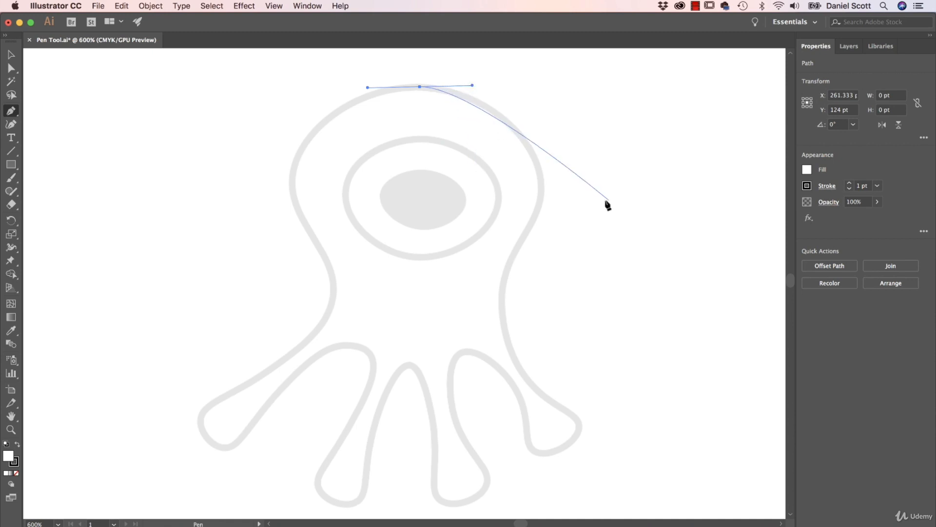
Try continuing the outline through a corner anchor at the head's right side, and undo it.
left_click(542, 185)
left_click_drag(541, 188, 548, 198)
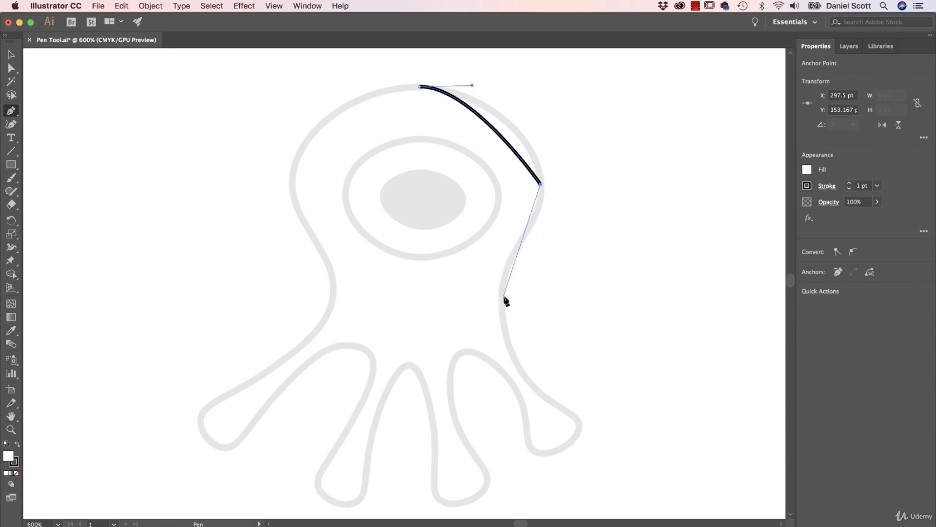
left_click_drag(502, 292, 497, 352)
key("super+z")
key("super+z")
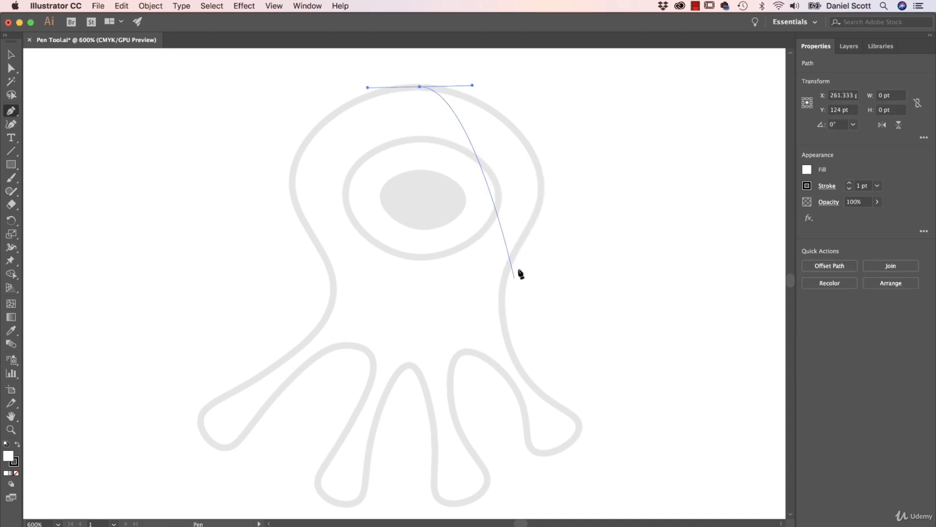
Curve the outline to a smooth anchor at the head's right side and set the path's fill to None.
mouse_move(542, 187)
left_mouse_down()
mouse_move(543, 238)
mouse_move(542, 203)
mouse_move(505, 260)
mouse_move(513, 318)
mouse_move(525, 309)
mouse_move(548, 212)
mouse_move(540, 227)
mouse_move(545, 161)
mouse_move(508, 149)
mouse_move(491, 184)
mouse_move(527, 276)
mouse_move(622, 241)
mouse_move(521, 151)
mouse_move(471, 228)
mouse_move(527, 225)
mouse_move(541, 212)
mouse_move(539, 234)
mouse_move(532, 201)
mouse_move(543, 240)
left_mouse_up()
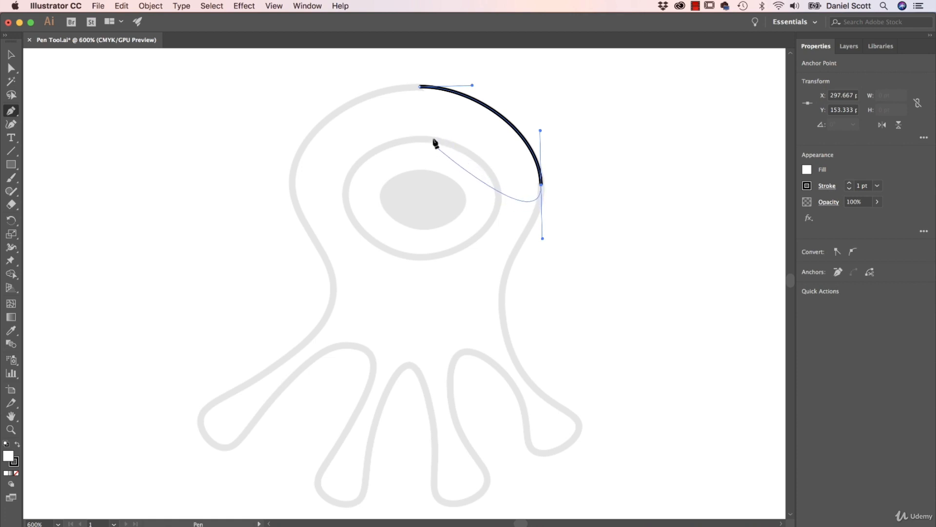
left_click(808, 170)
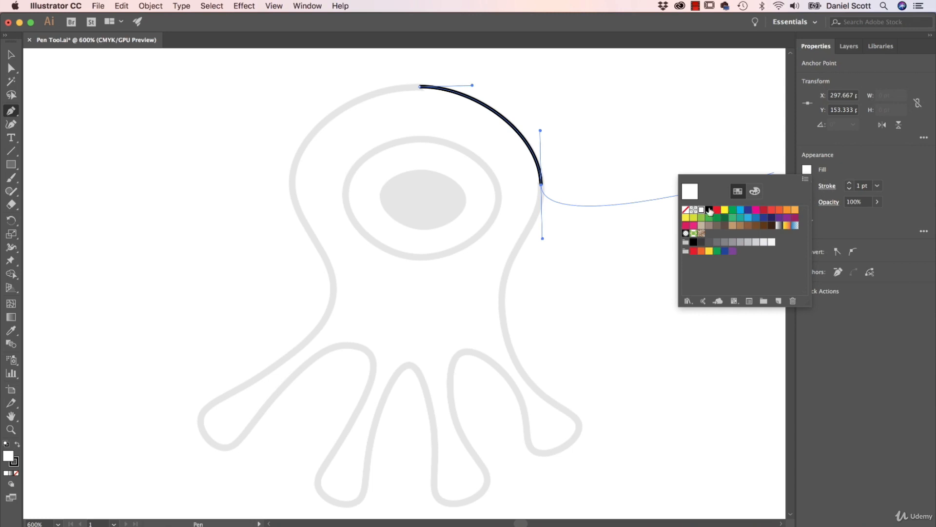
left_click(686, 210)
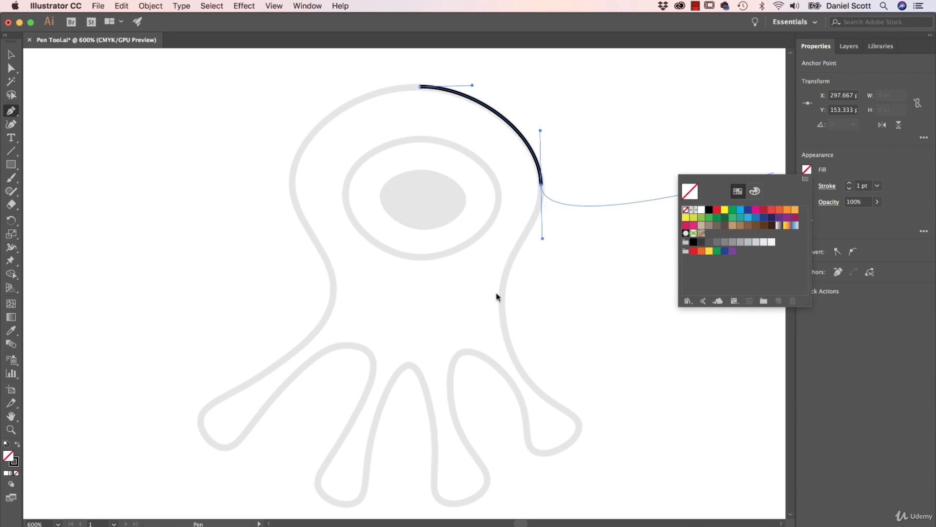
left_click(857, 157)
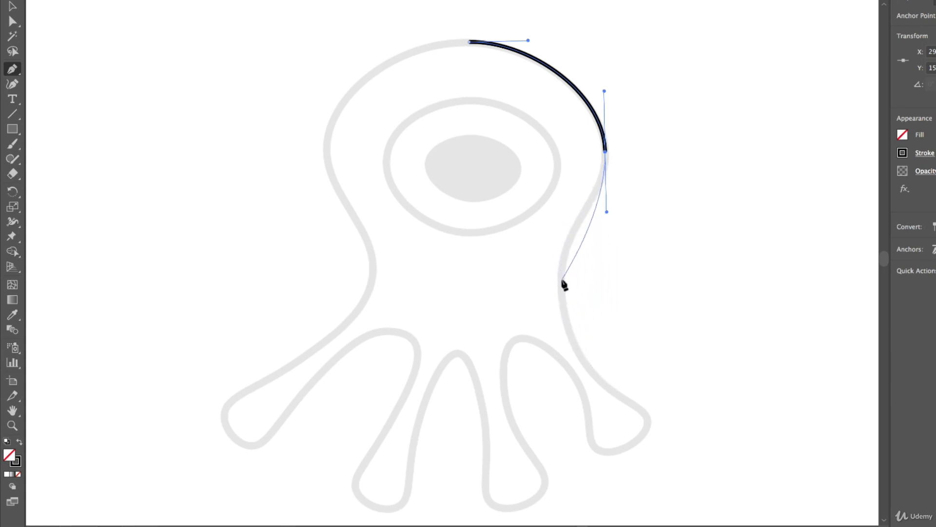
Trace the body's right side down to and around the foot of the rightmost leg with smooth anchors.
left_click_drag(562, 284, 560, 350)
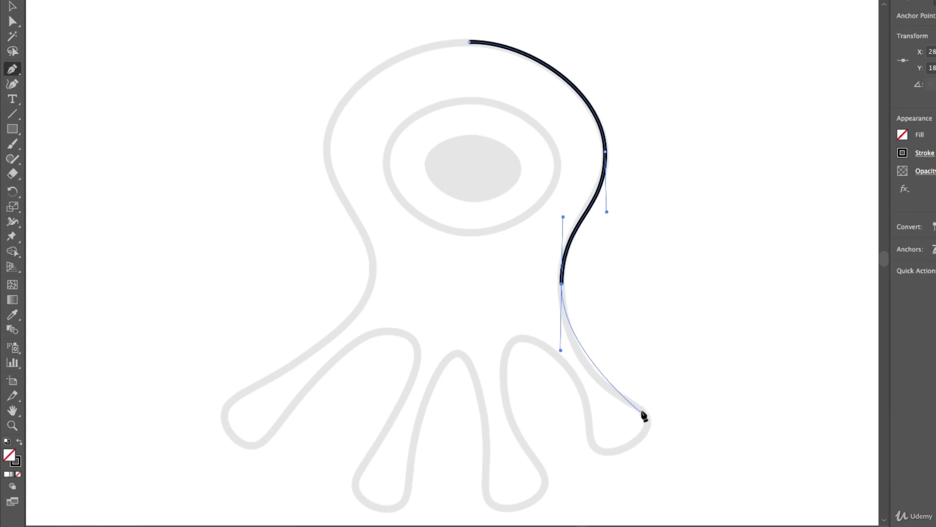
mouse_move(647, 419)
left_mouse_down()
mouse_move(653, 433)
mouse_move(667, 420)
mouse_move(683, 444)
left_mouse_up()
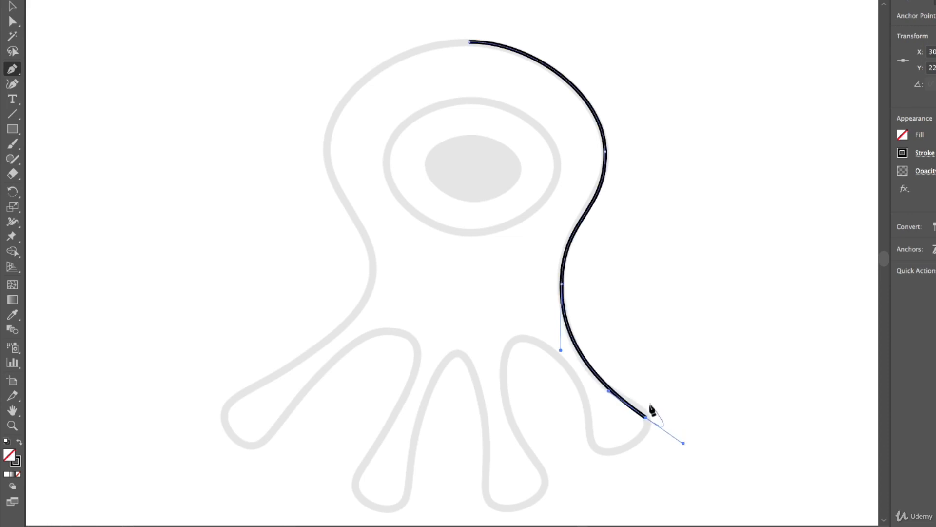
left_click(596, 453, "ctrl")
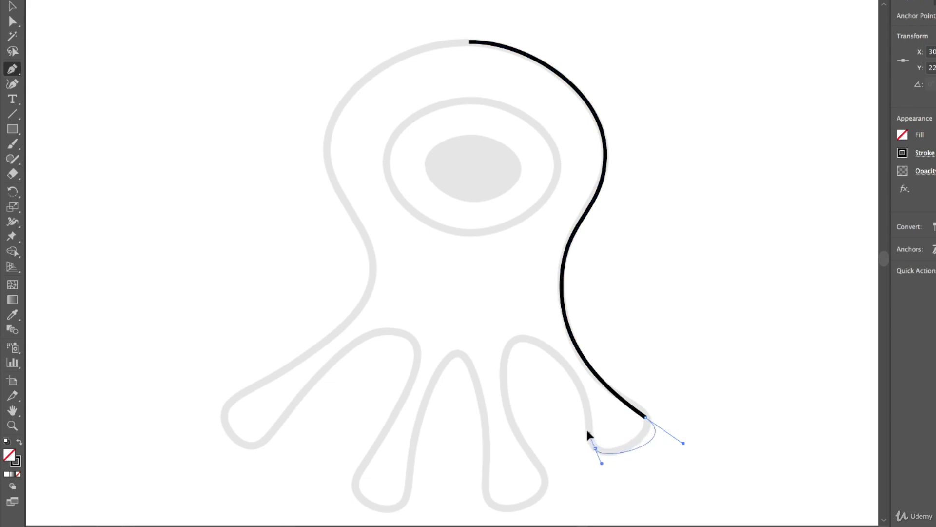
mouse_move(587, 431)
left_mouse_down()
mouse_move(597, 430)
mouse_move(559, 432)
mouse_move(609, 468)
mouse_move(534, 363)
mouse_move(564, 445)
mouse_move(583, 406)
mouse_move(568, 422)
mouse_move(575, 431)
left_mouse_up()
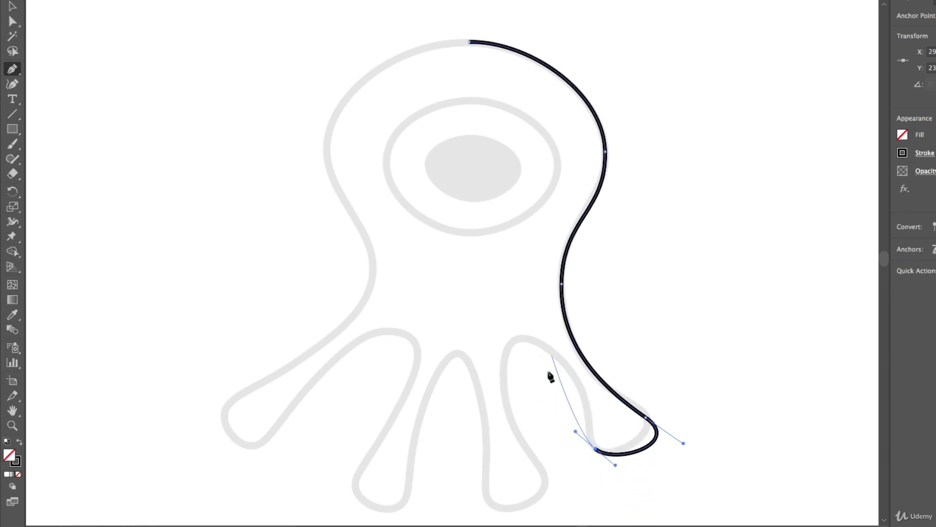
Continue the curved outline over the right arch, around the next foot and over the middle arch.
left_click_drag(576, 377, 495, 344)
left_click_drag(509, 415, 515, 434)
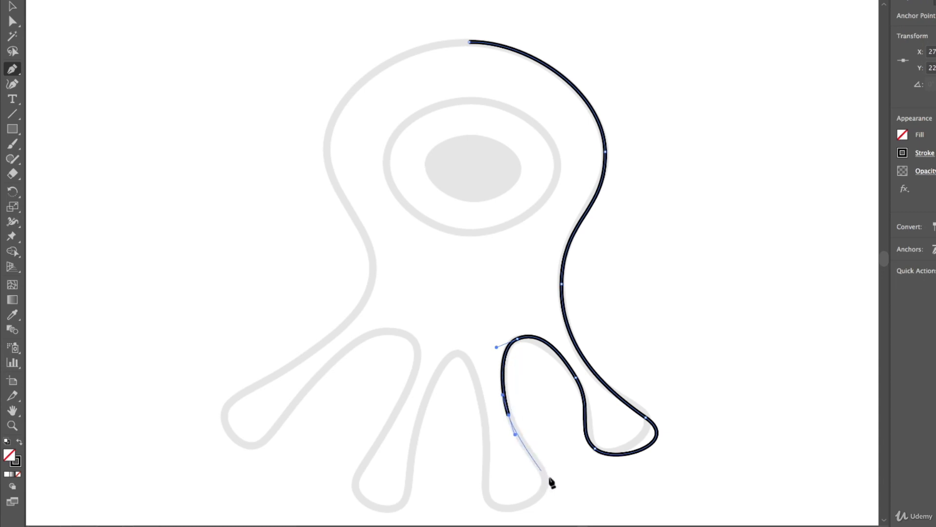
left_click_drag(544, 479, 465, 485)
left_click_drag(486, 423, 482, 391)
left_click_drag(457, 352, 438, 350)
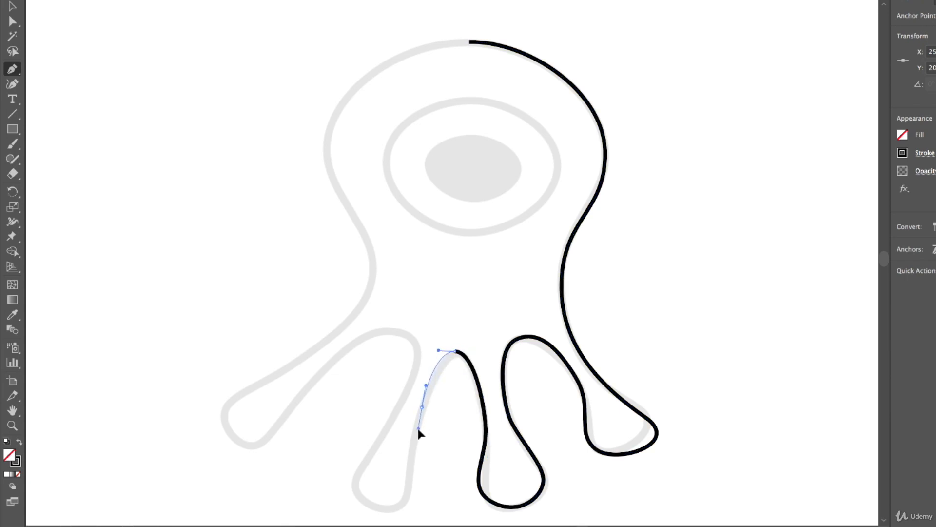
left_click_drag(419, 429, 418, 429)
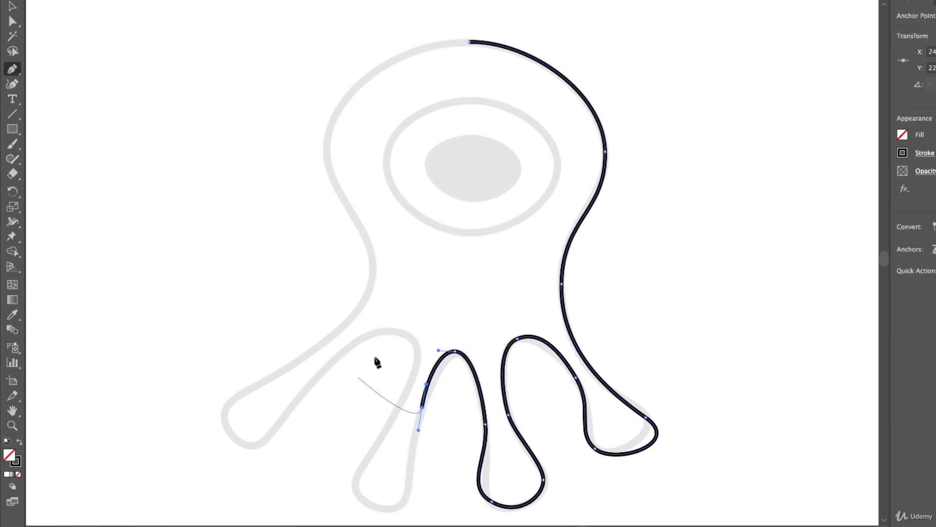
Extend the path from the middle arch with four straight segments crisscrossing the alien's body and eye.
left_click(350, 276)
left_click(584, 184)
left_click(704, 260)
left_click(385, 107)
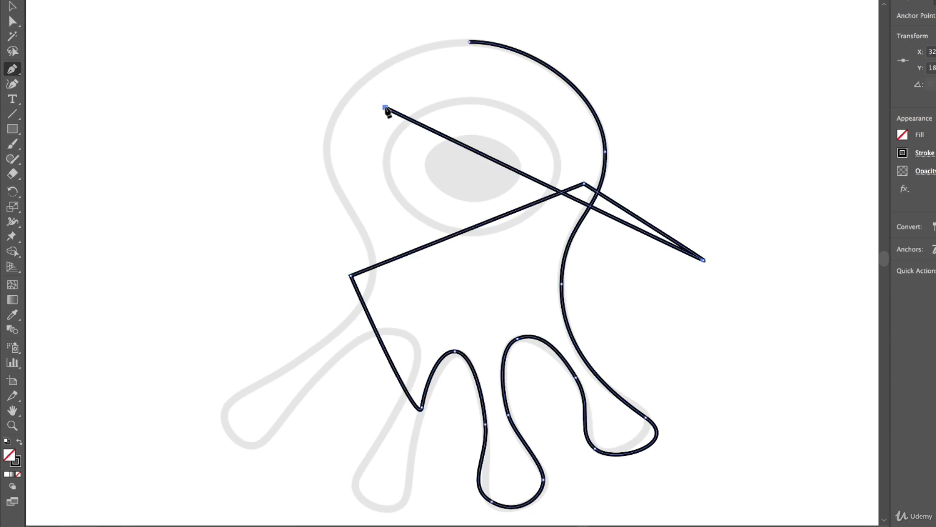
left_click_drag(385, 107, 388, 146)
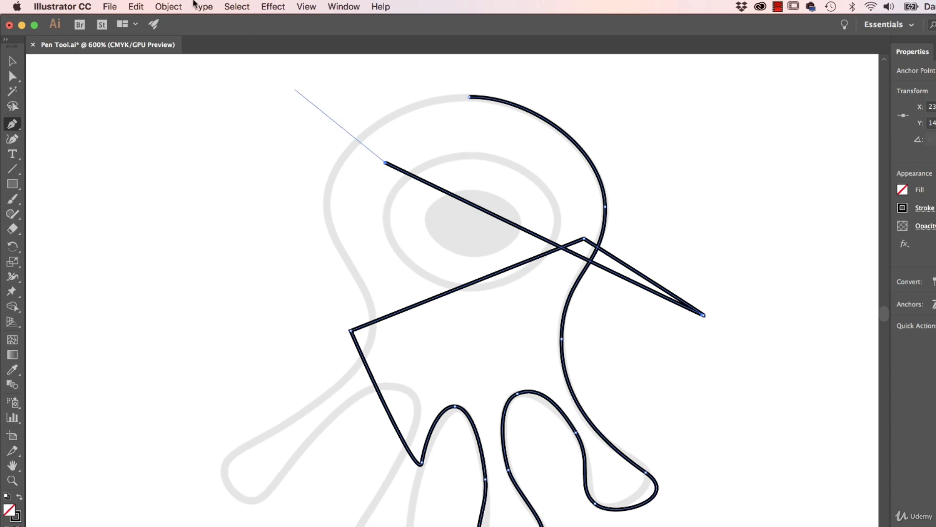
Undo the four straight segments so the path ends again at the anchor below the middle arch.
left_click(136, 6)
left_click(146, 22)
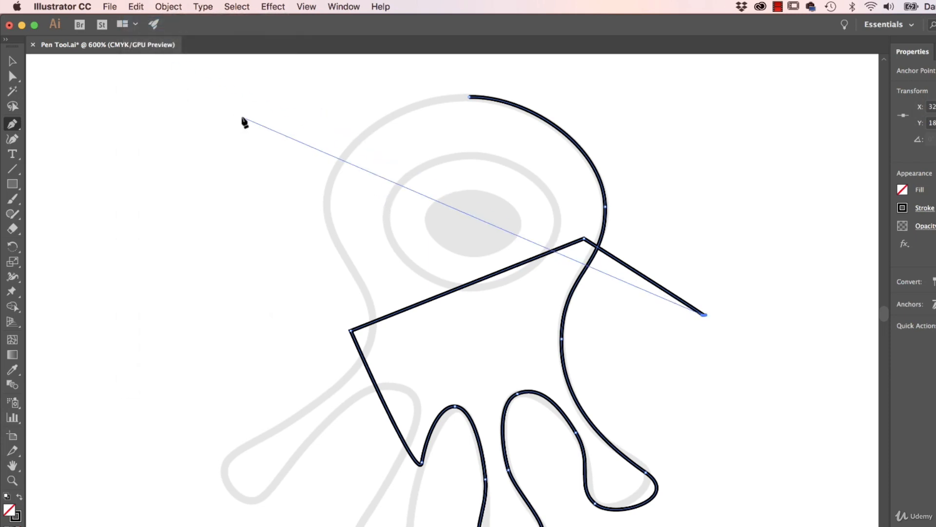
key("super+z")
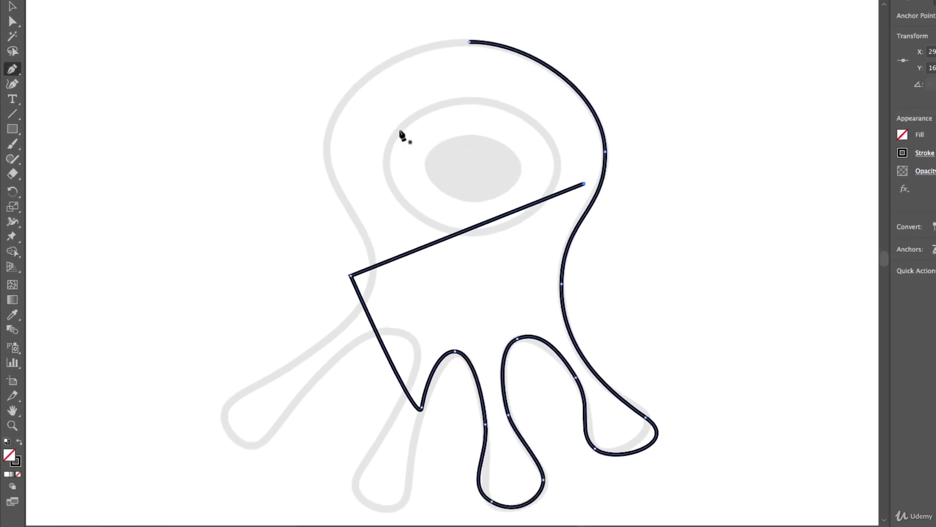
key("ctrl+z")
key("ctrl+z")
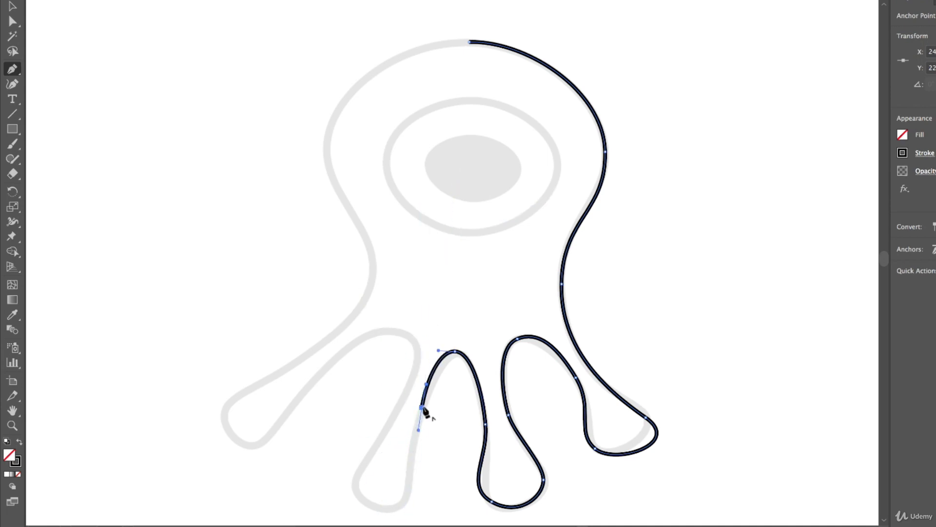
Deselect the outline, resume it from its open end below the middle arch, and trace around the second foot from the left with smooth anchors.
left_click(399, 259, "ctrl")
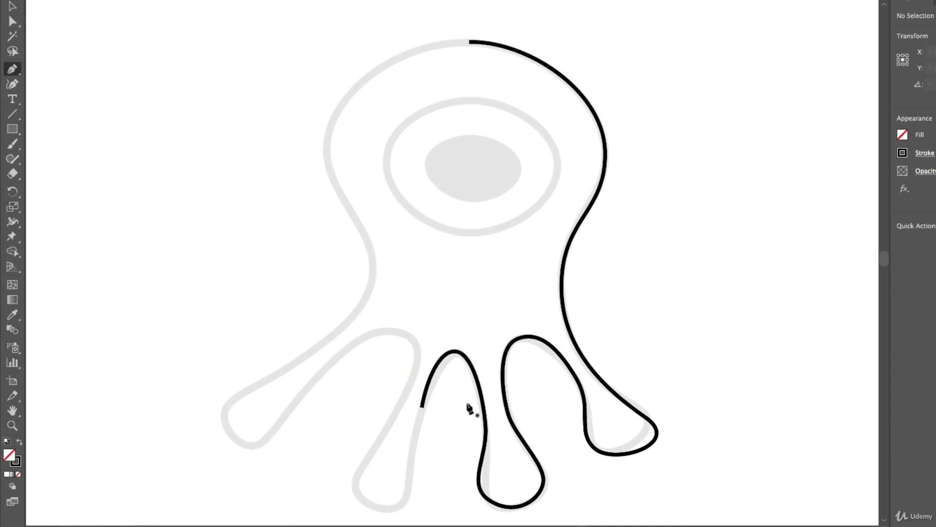
left_click(423, 407)
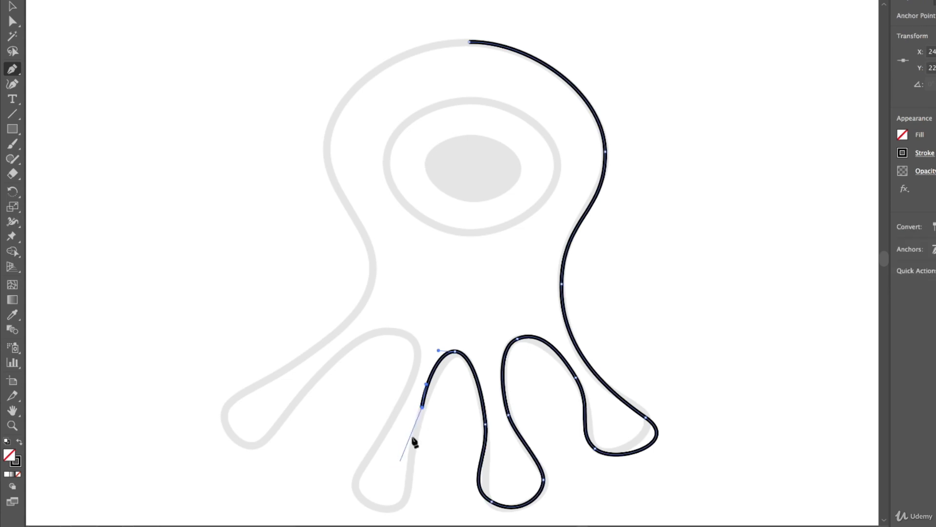
left_click_drag(422, 408, 414, 441)
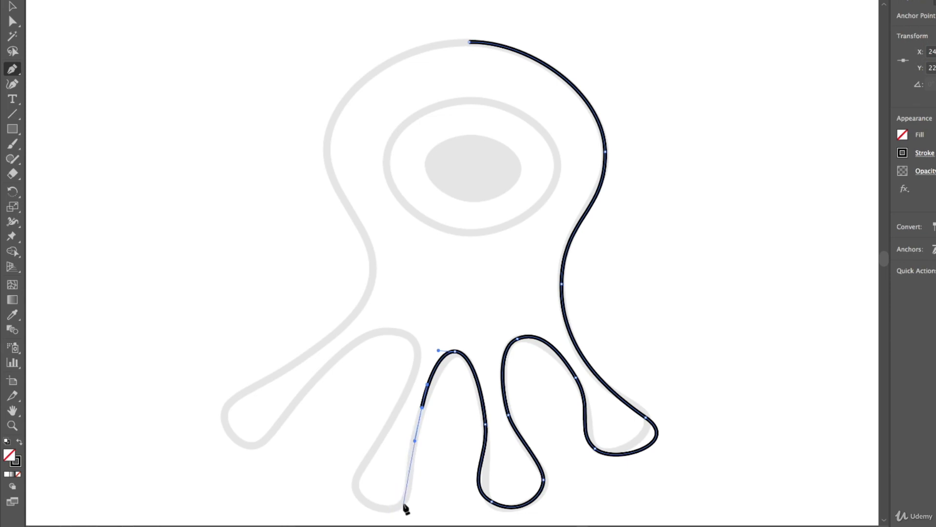
left_click_drag(404, 501, 391, 511)
left_click_drag(355, 477, 364, 454)
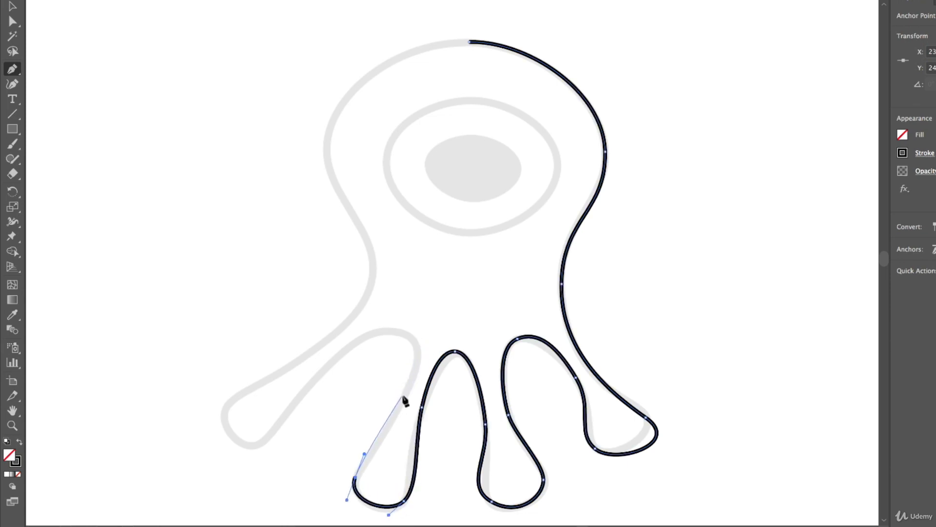
Continue the curved outline over the left arch and down the inner side of the leftmost leg.
left_click_drag(402, 395, 416, 366)
left_click_drag(401, 331, 381, 317)
left_click_drag(336, 358, 324, 373)
left_click_drag(257, 444, 242, 457)
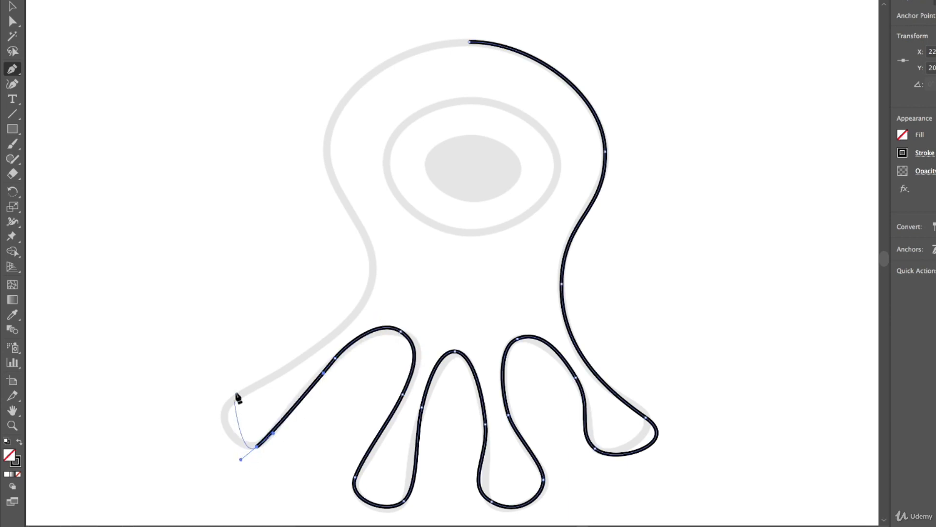
Round the leftmost foot and trace up the body's left side to the head with smooth anchors.
left_click_drag(229, 404, 256, 383)
left_click_drag(372, 272, 373, 220)
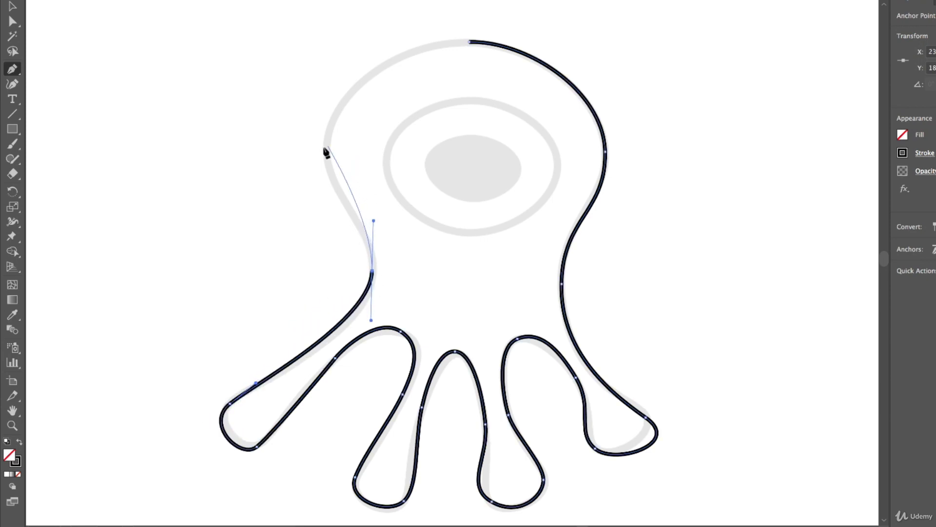
left_click_drag(327, 141, 329, 88)
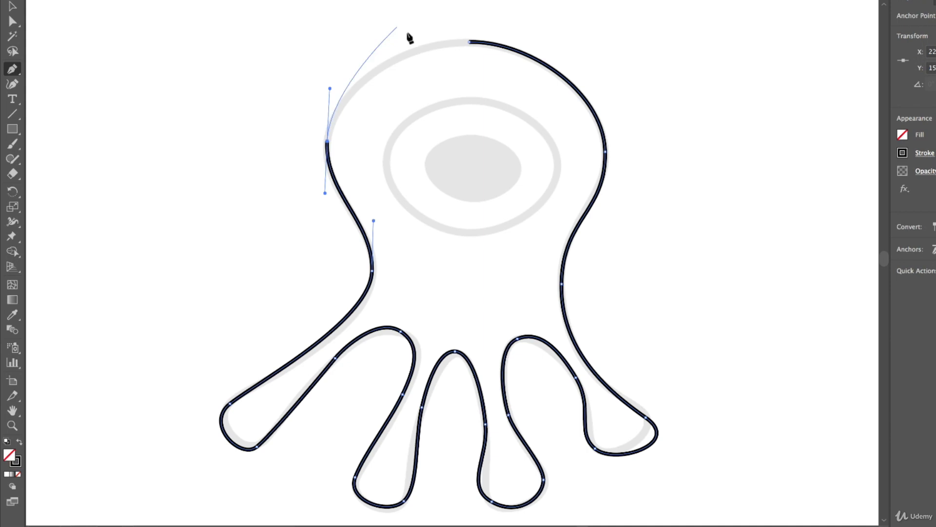
left_click(470, 42)
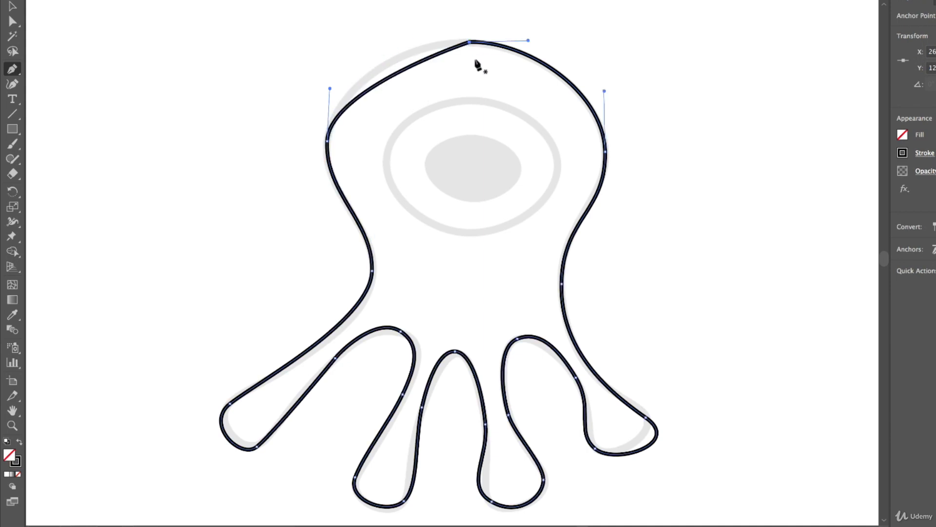
key("super+z")
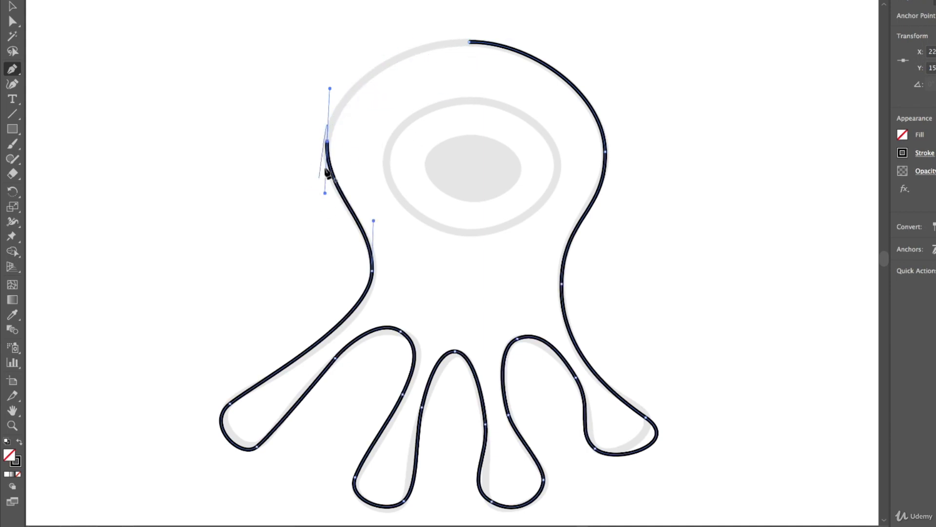
left_click(470, 42)
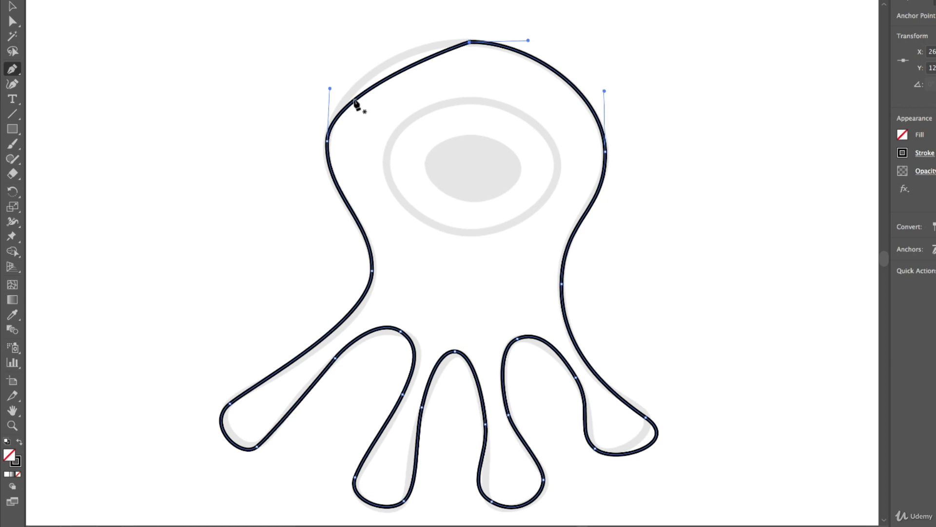
key("super+z")
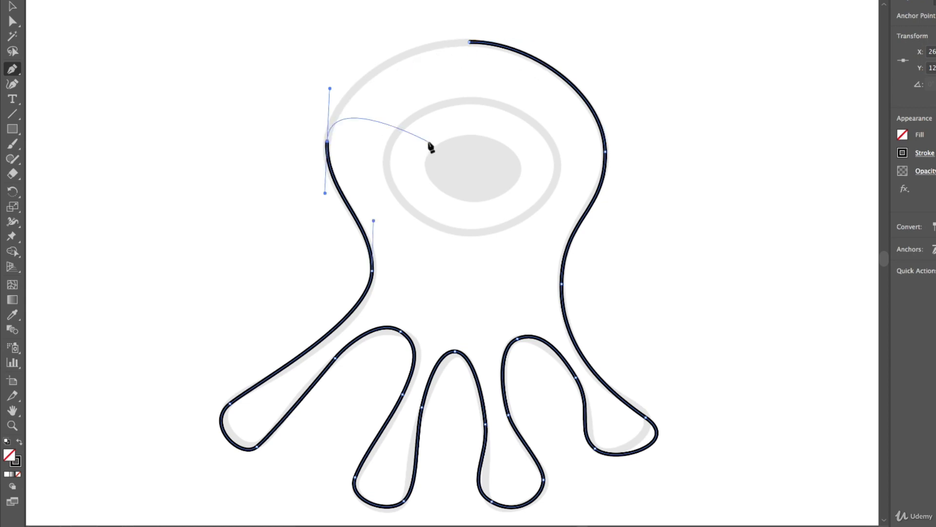
Close the outline at its starting anchor on top of the head with a smooth curve.
left_click_drag(470, 42, 535, 47)
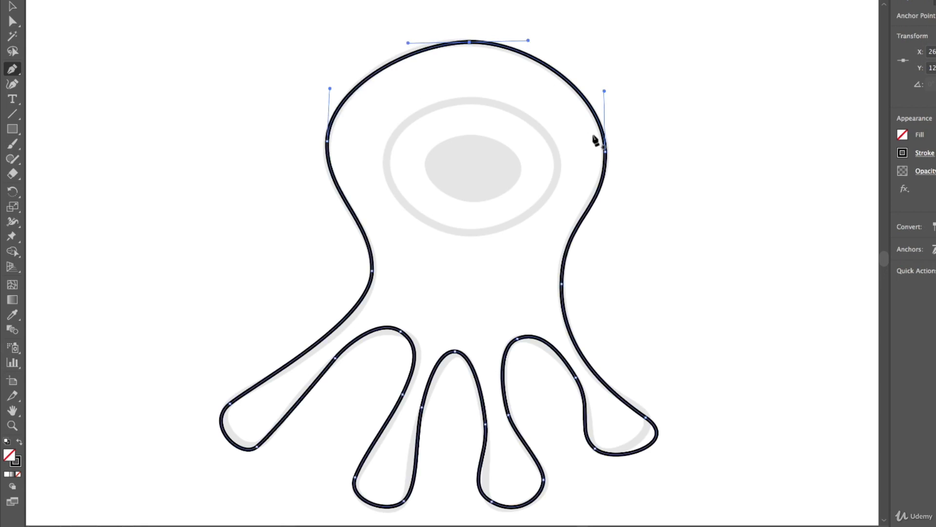
Use Direct Selection to move the rightmost foot's outer anchor onto the template and shorten its curve handle.
left_click(11, 21)
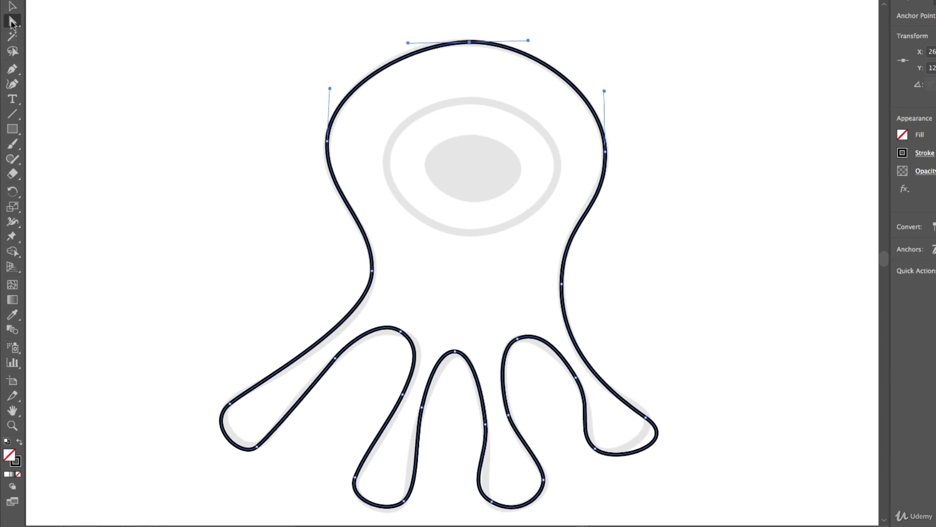
left_click(653, 445)
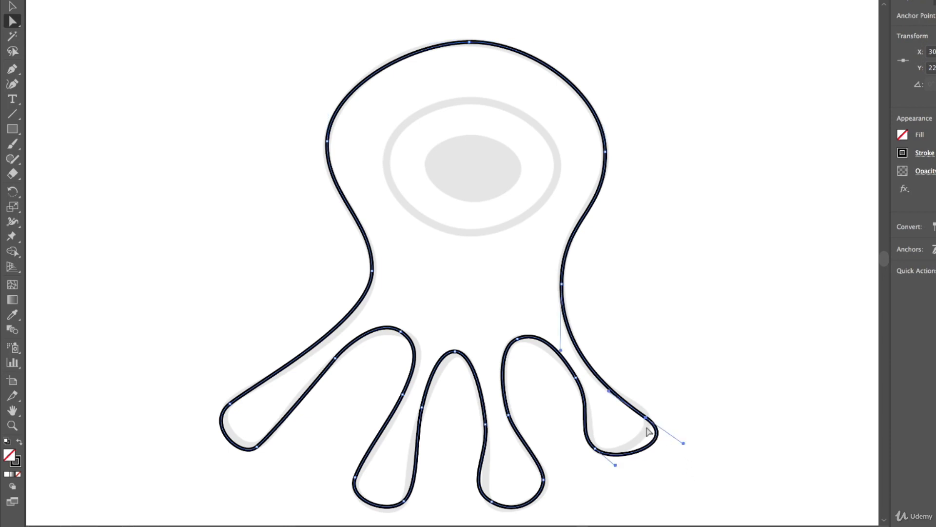
mouse_move(647, 420)
left_mouse_down()
mouse_move(653, 375)
mouse_move(648, 426)
mouse_move(642, 409)
left_mouse_up()
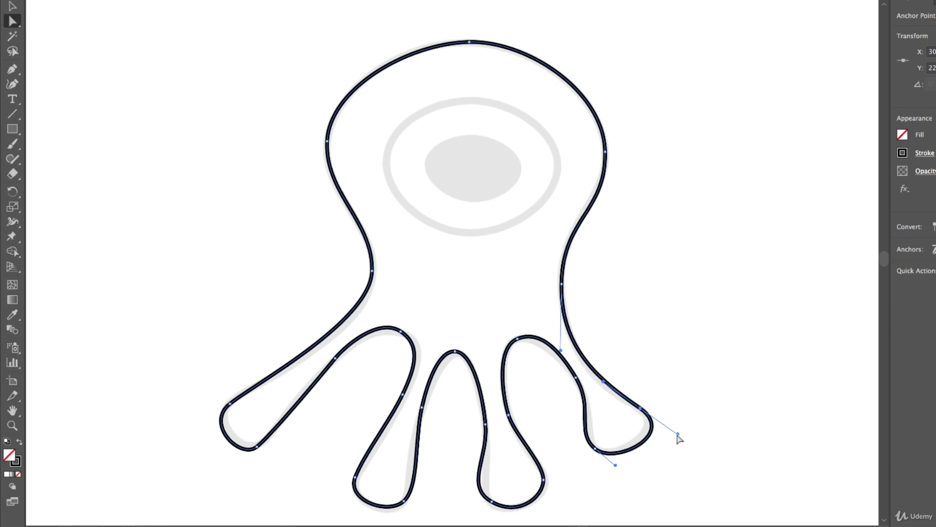
mouse_move(678, 433)
left_mouse_down()
mouse_move(663, 423)
mouse_move(672, 444)
mouse_move(658, 427)
mouse_move(679, 431)
mouse_move(657, 435)
mouse_move(693, 435)
mouse_move(684, 408)
mouse_move(609, 428)
mouse_move(692, 414)
mouse_move(655, 429)
mouse_move(664, 428)
left_mouse_up()
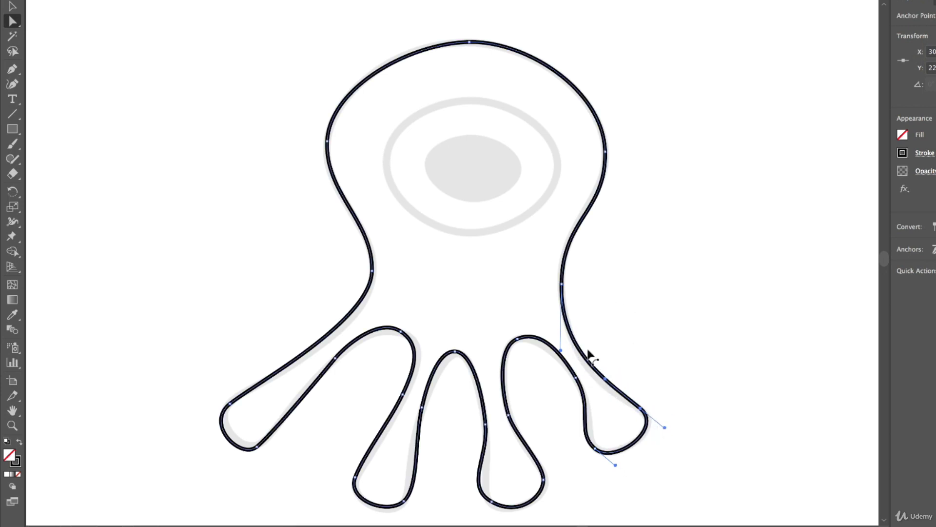
Refine the rightmost leg's inner curve and the right arch by adjusting their anchors and handles to match the template.
left_click(519, 338)
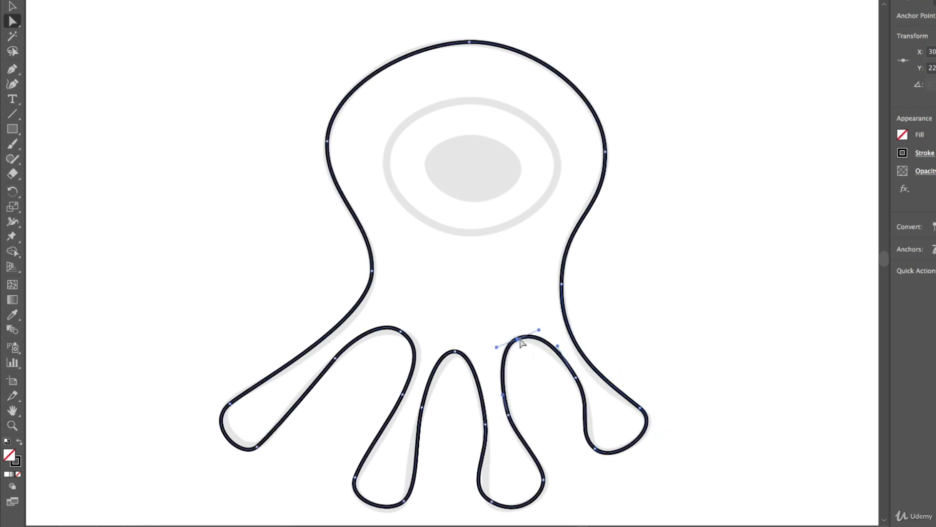
left_click(578, 383)
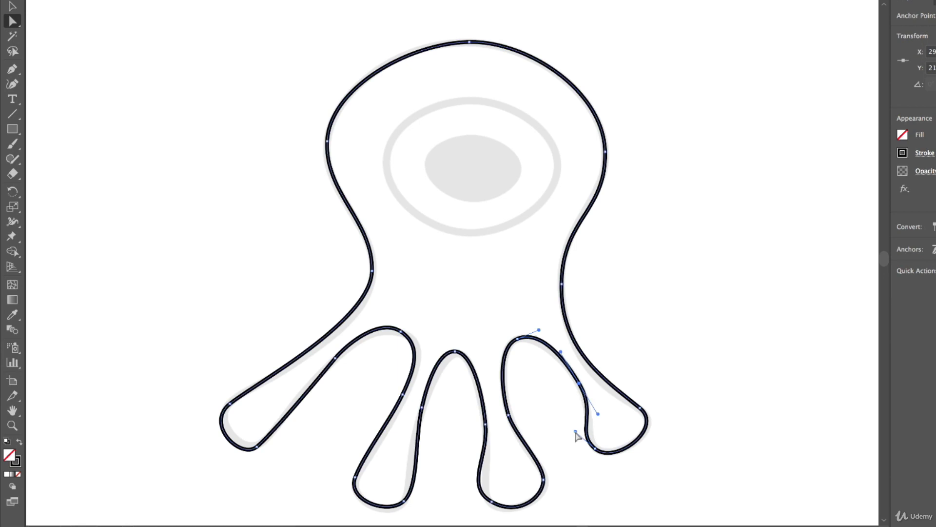
left_click_drag(575, 432, 586, 437)
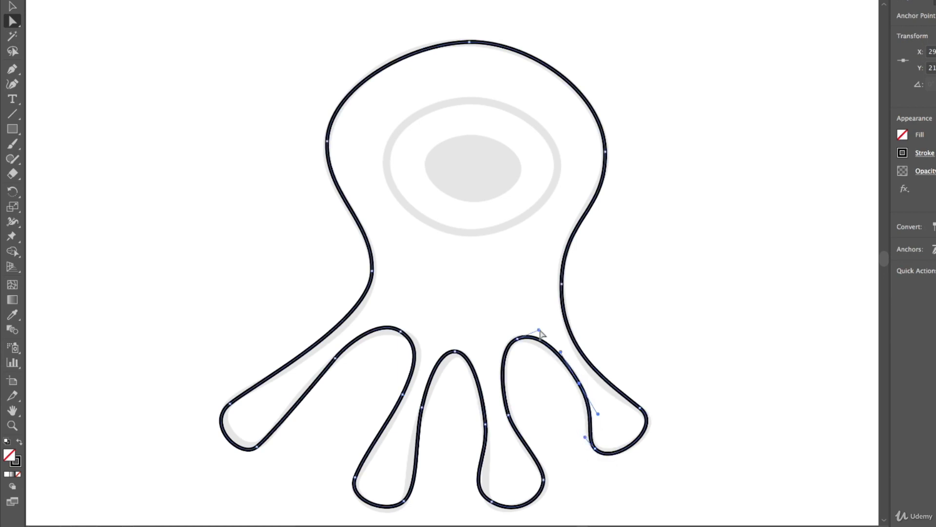
left_click_drag(539, 330, 534, 331)
left_click(517, 338)
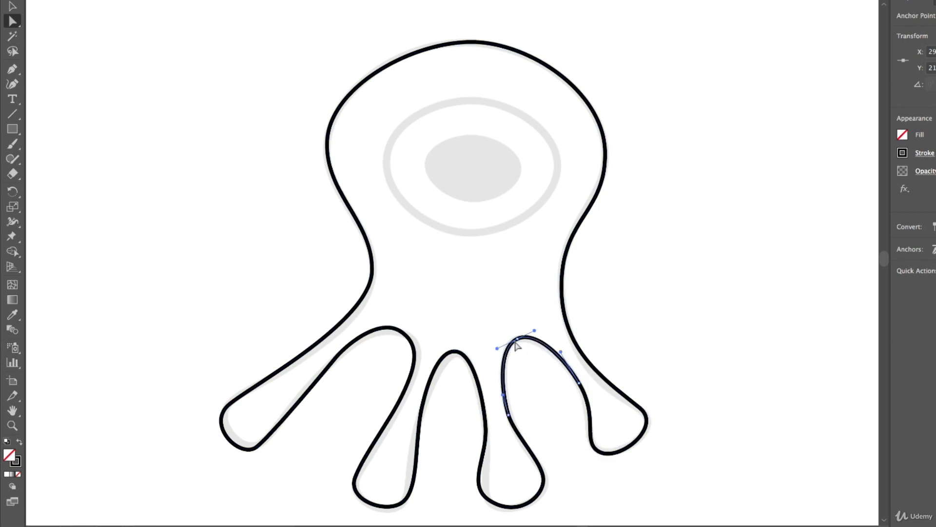
Reshape the inward-facing sides of the two middle legs by adjusting their curve handles to follow the template.
left_click(486, 425)
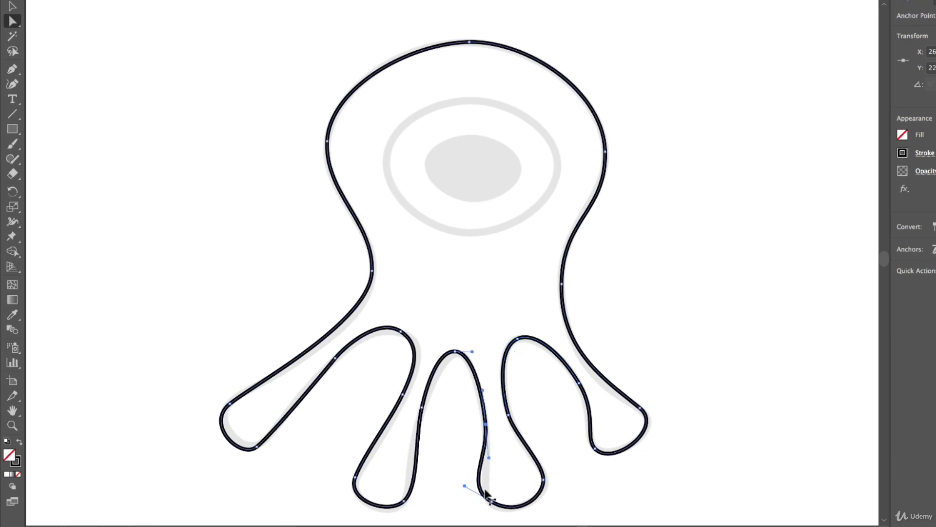
left_click_drag(465, 487, 481, 491)
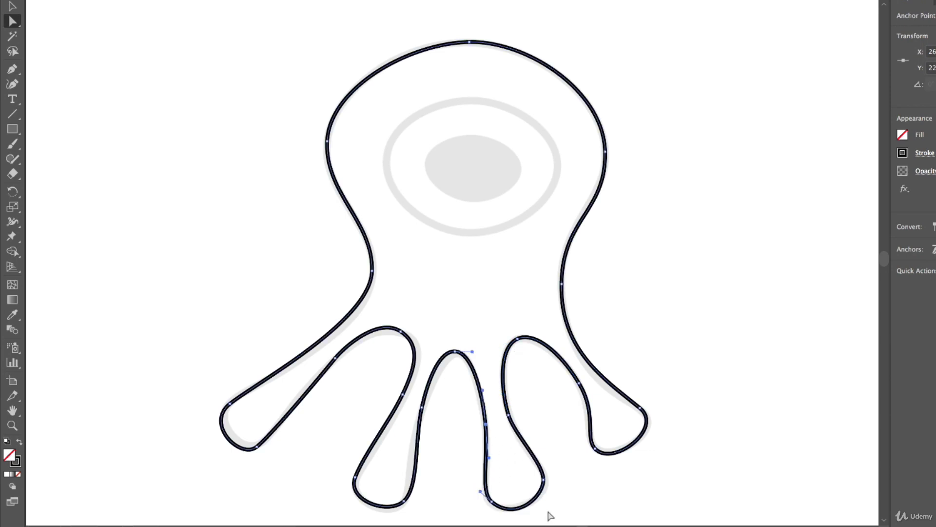
left_click(404, 502)
left_click_drag(415, 441, 408, 461)
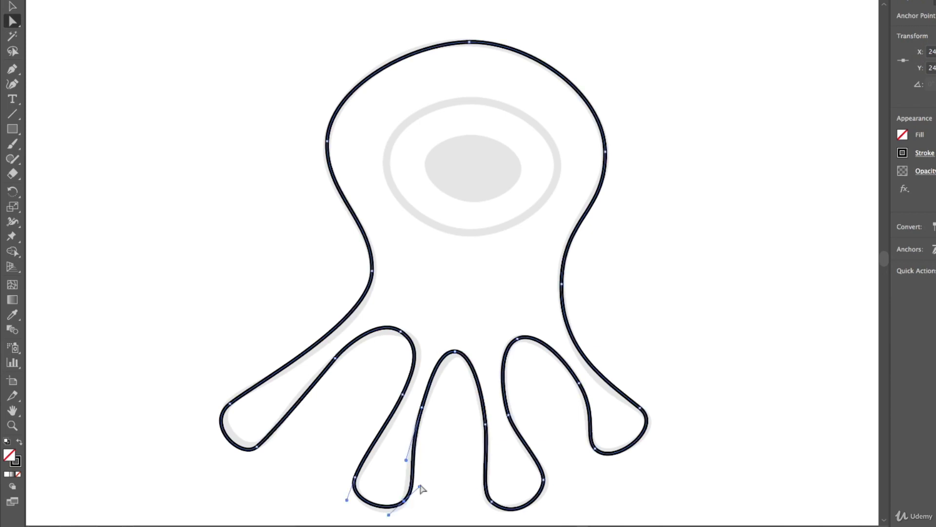
Nudge the leftmost foot's lower anchor and the anchor at the body's left waist onto the template.
left_click(336, 360)
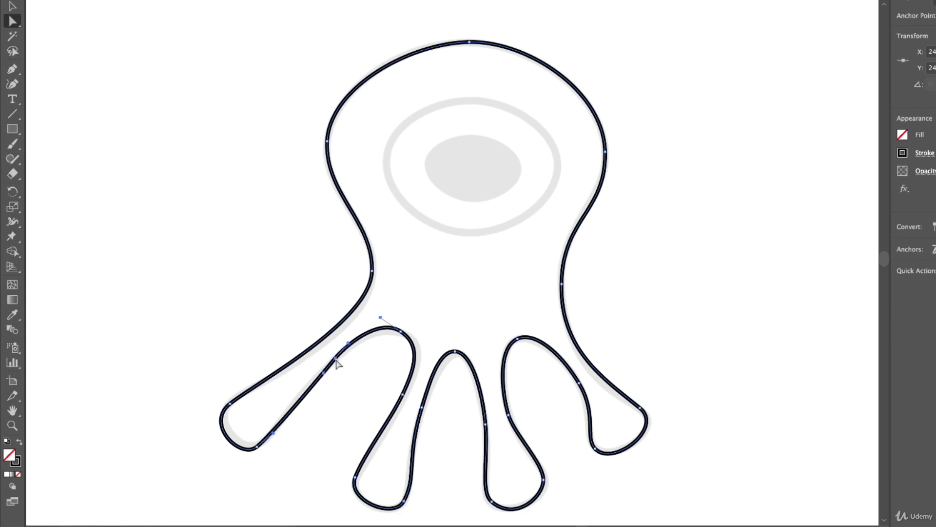
left_click_drag(257, 446, 262, 442)
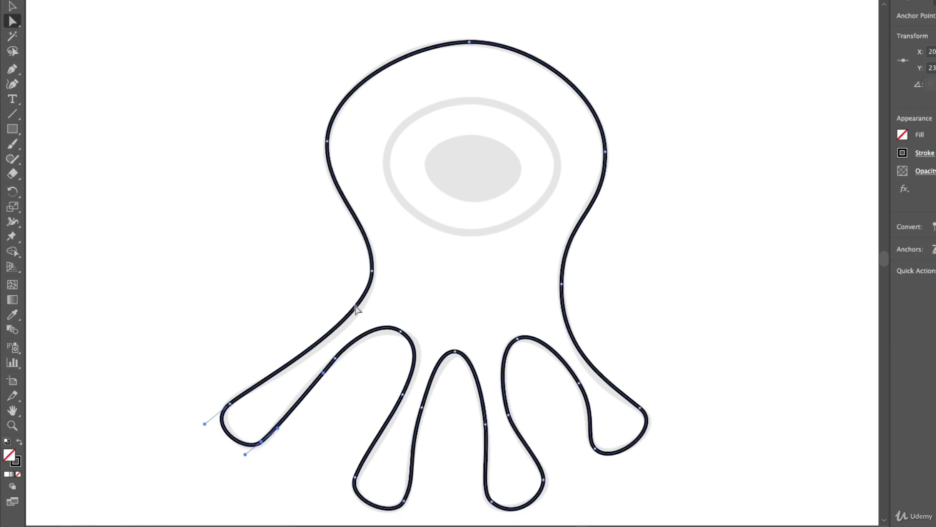
left_click_drag(374, 271, 376, 274)
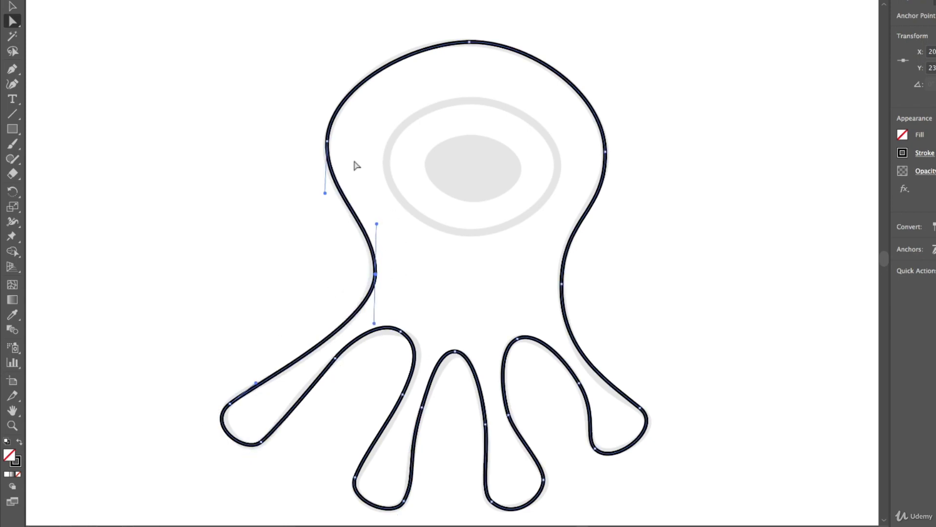
Fit the head's curve to the template by moving its left and top anchors and adjusting the top and right-side handles.
left_click(326, 149)
left_click_drag(326, 149, 330, 147)
left_click(471, 43)
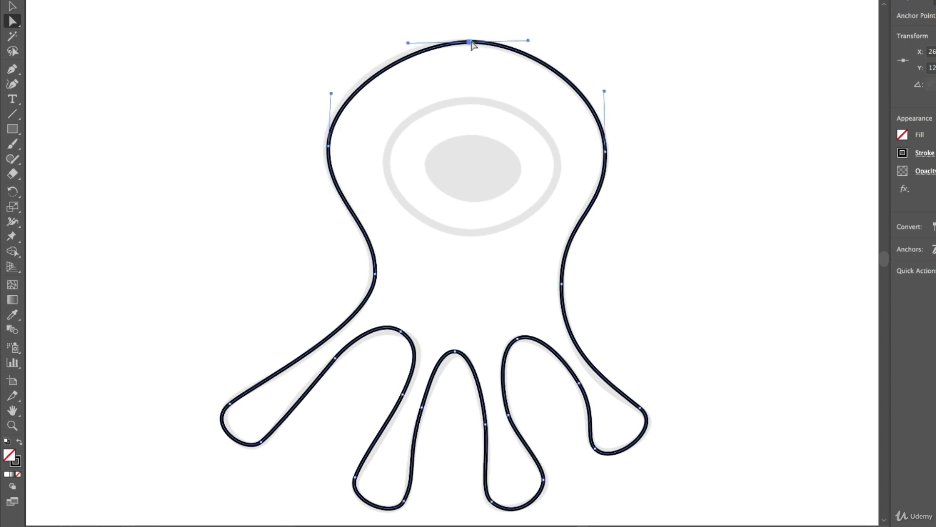
left_click_drag(528, 41, 551, 44)
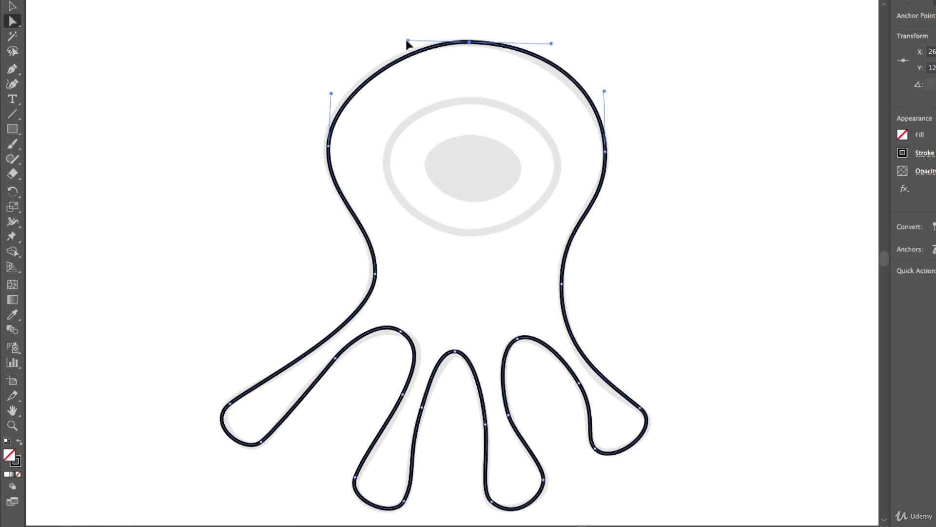
left_click_drag(408, 41, 393, 42)
left_click_drag(469, 44, 465, 45)
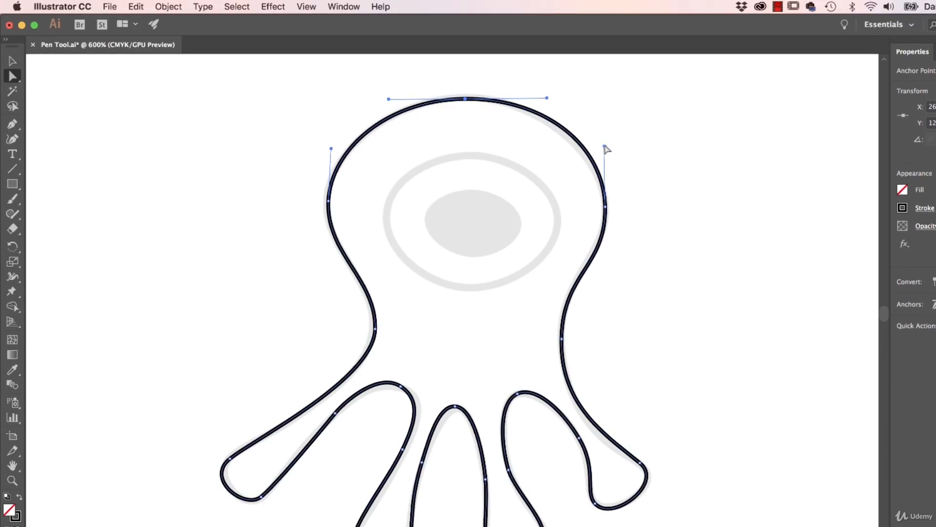
left_click_drag(604, 147, 606, 154)
Deselect the alien's body outline and activate the Pen tool for tracing the eye.
left_click(306, 6)
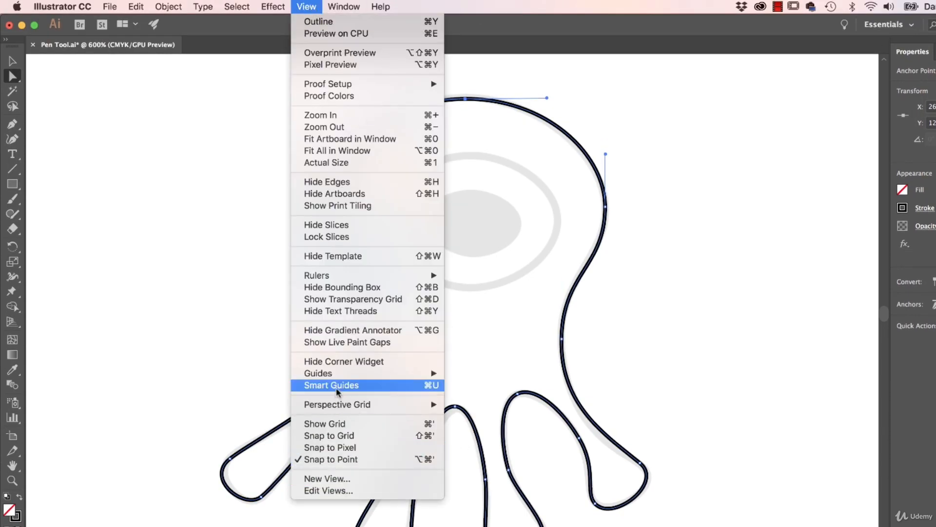
left_click(154, 210)
left_click(628, 265)
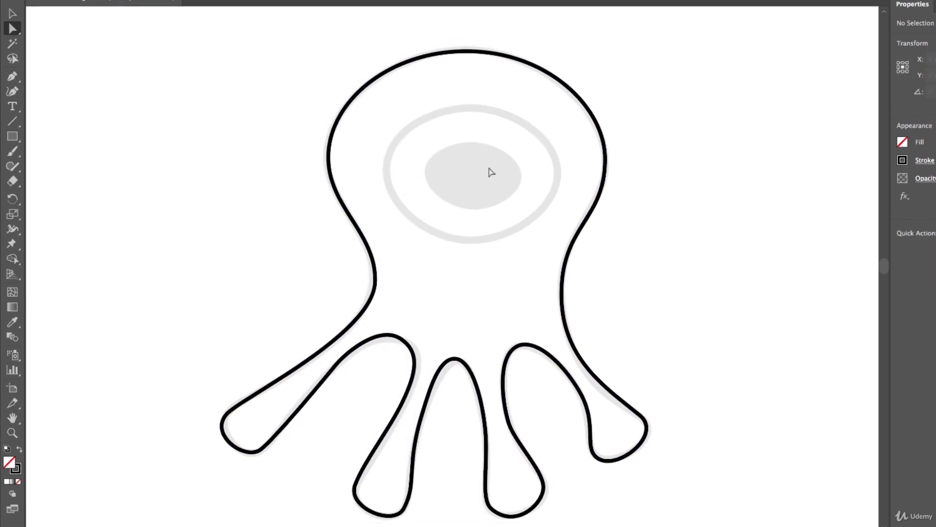
left_click(12, 124)
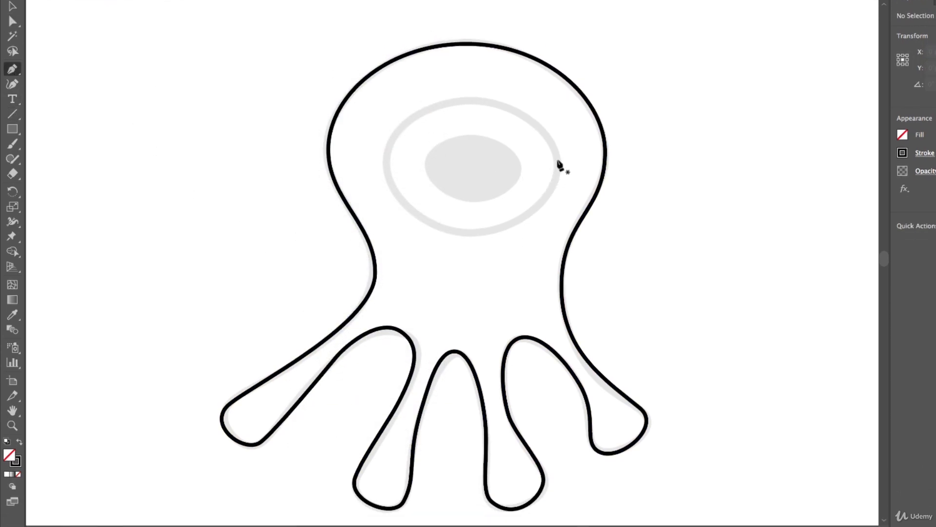
left_click_drag(559, 195, 558, 193)
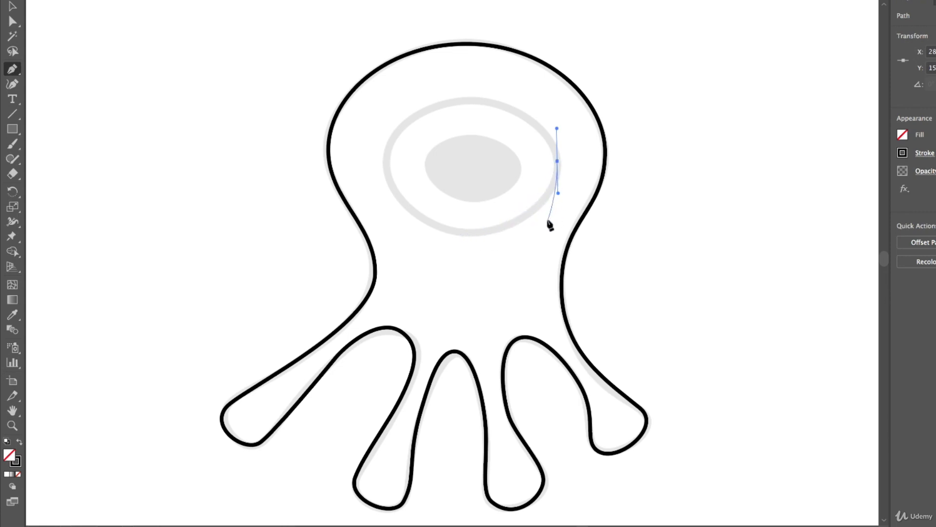
key("super+z")
left_click_drag(556, 166, 555, 125)
key("super+z")
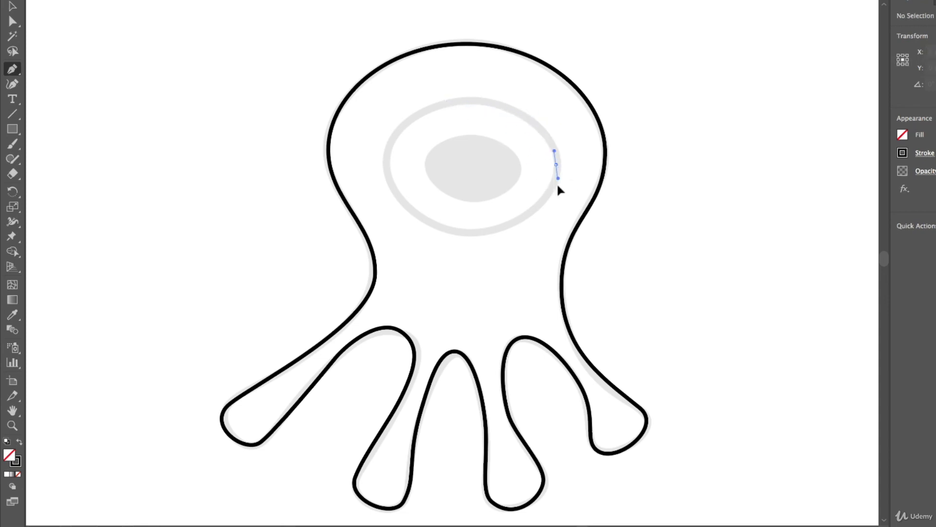
Trace the alien's outer eye shape as a closed path with four smooth anchors at its right, bottom, left and top.
left_click_drag(556, 201, 556, 202)
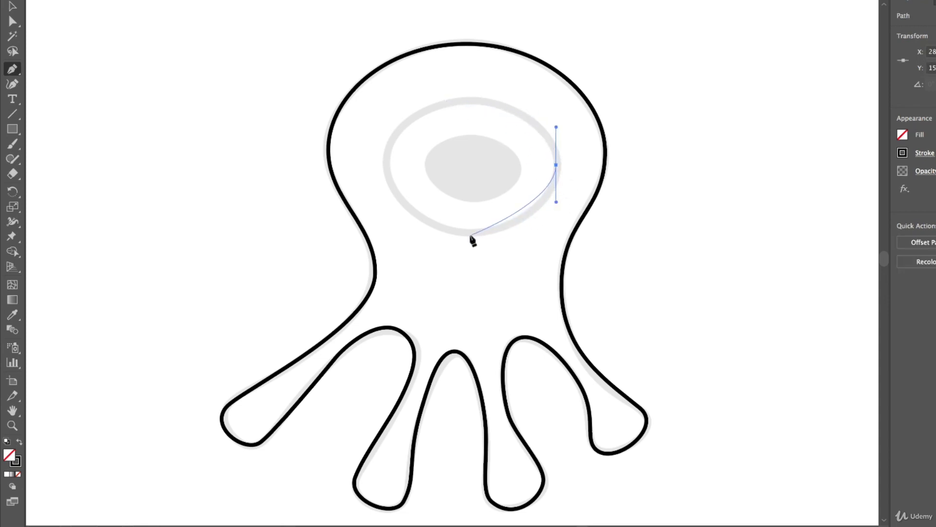
left_click_drag(470, 235, 418, 235)
left_click_drag(386, 154, 385, 104)
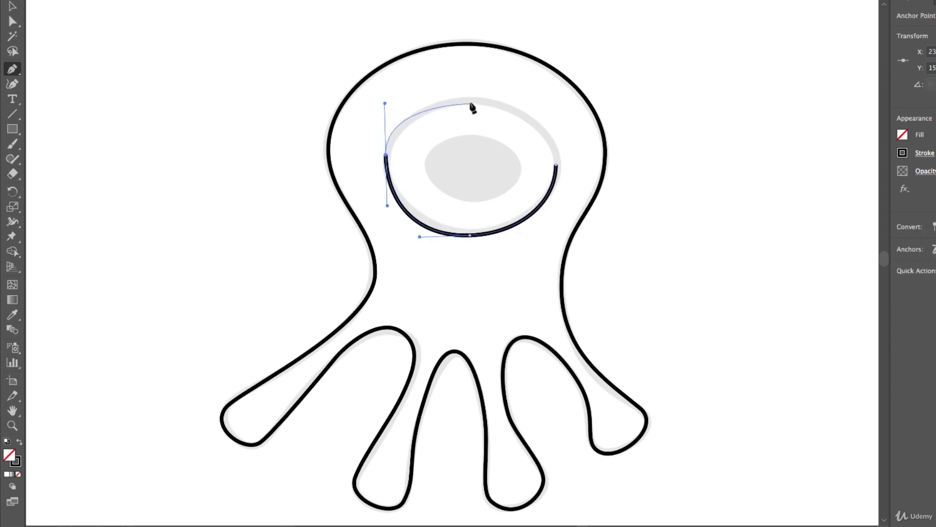
left_click_drag(470, 100, 500, 101)
left_click_drag(556, 165, 555, 201)
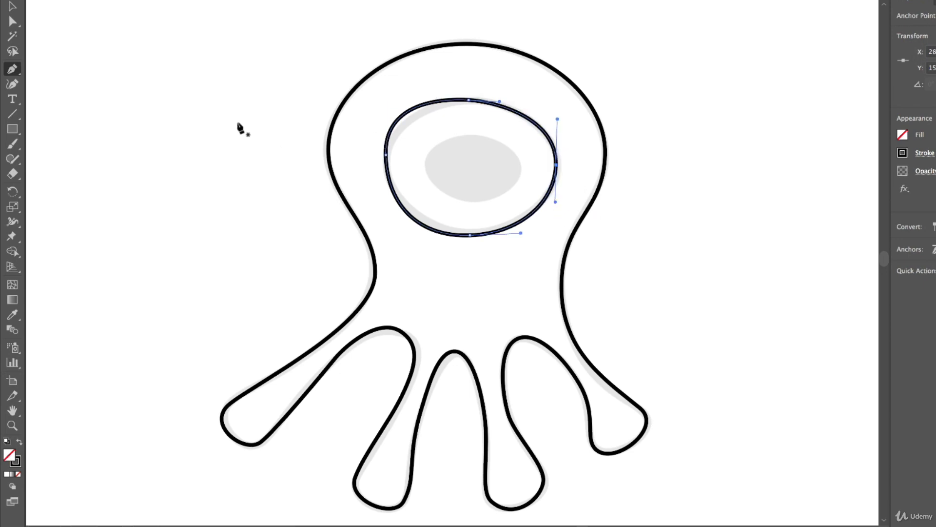
Fit the left and lower parts of the eye outline to the template by adjusting the left anchor, its handles and the bottom anchor.
left_click(11, 25)
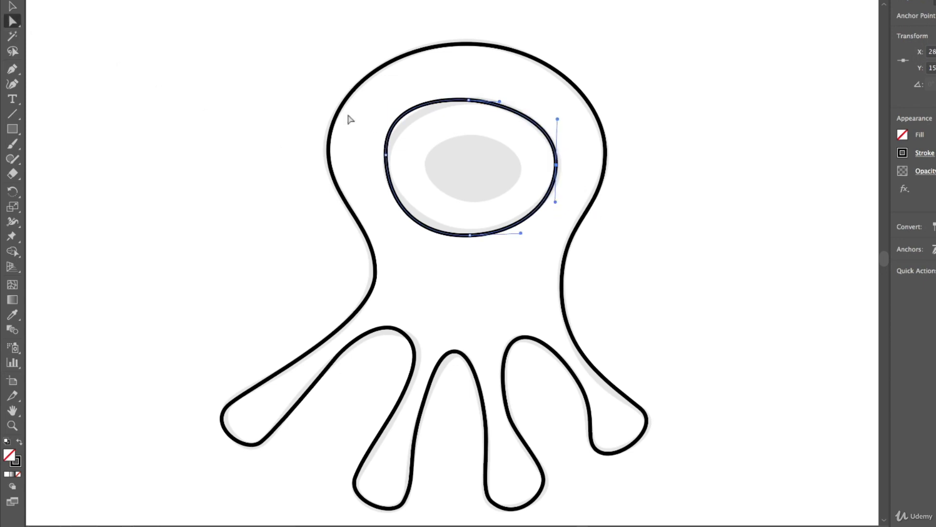
left_click(386, 156)
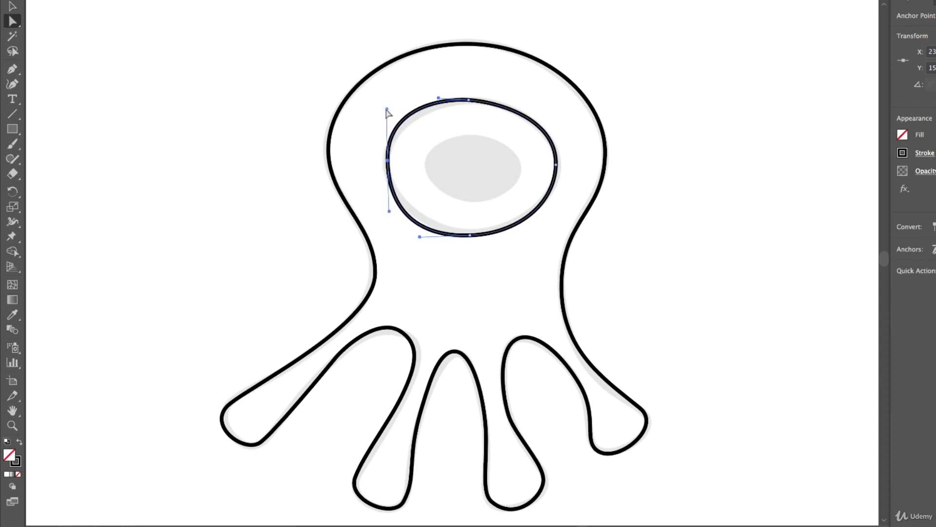
left_click_drag(387, 109, 392, 119)
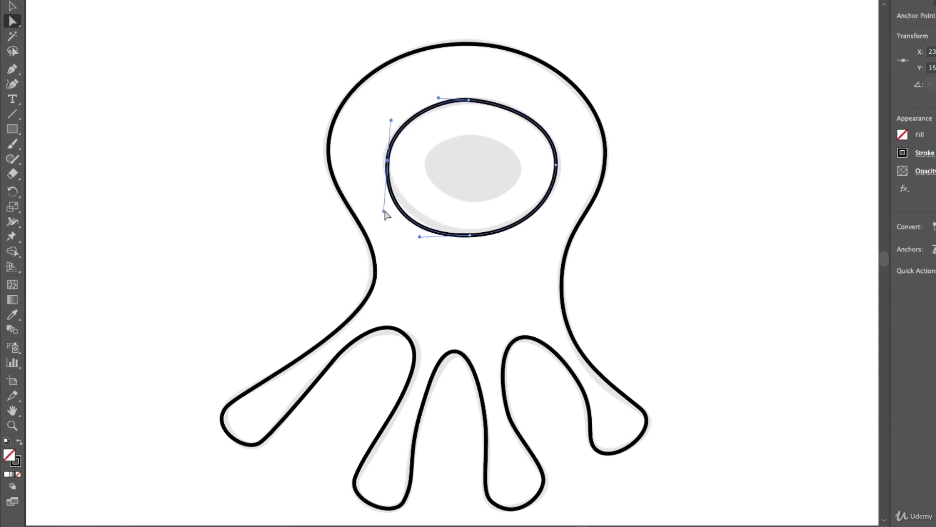
left_click_drag(385, 211, 387, 197)
left_click_drag(419, 236, 468, 235)
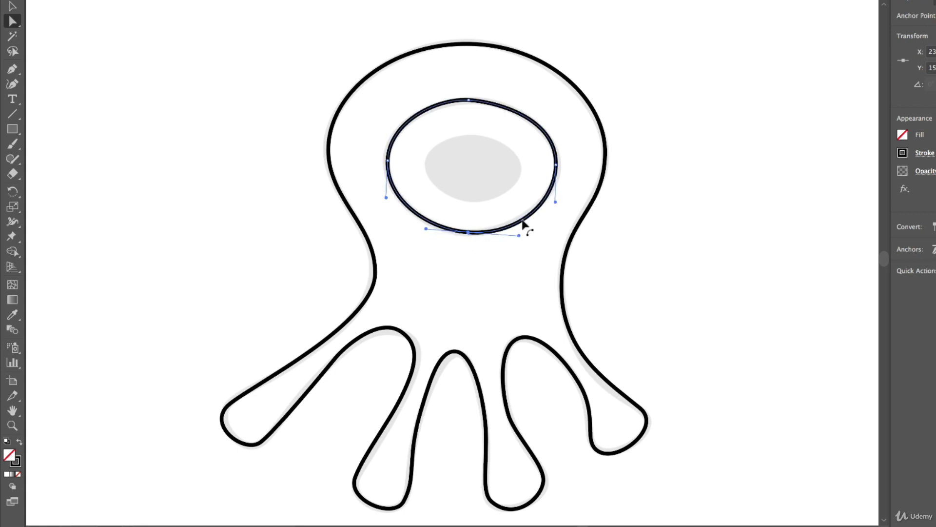
Adjust the eye outline's right and top anchors and their handles to match the template's upper and right curves.
left_click_drag(557, 165, 559, 165)
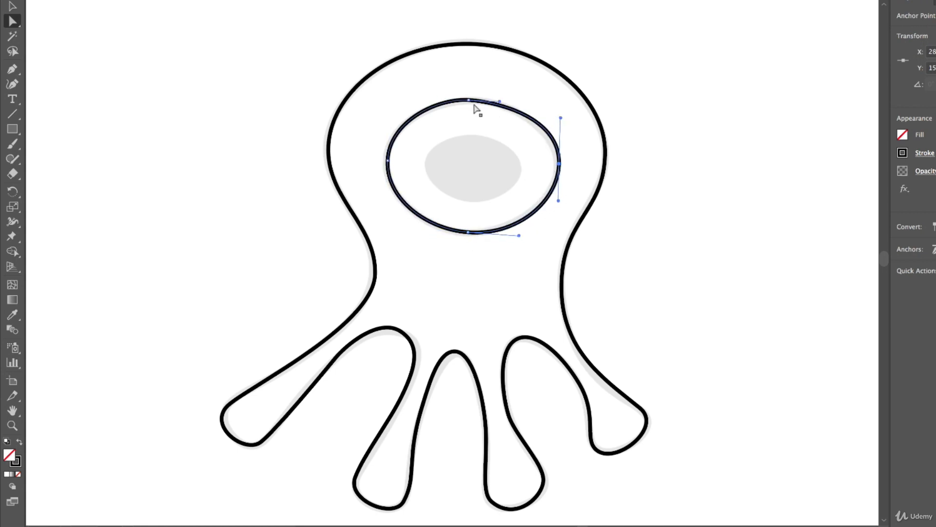
left_click_drag(470, 102, 510, 104)
left_click_drag(442, 102, 431, 100)
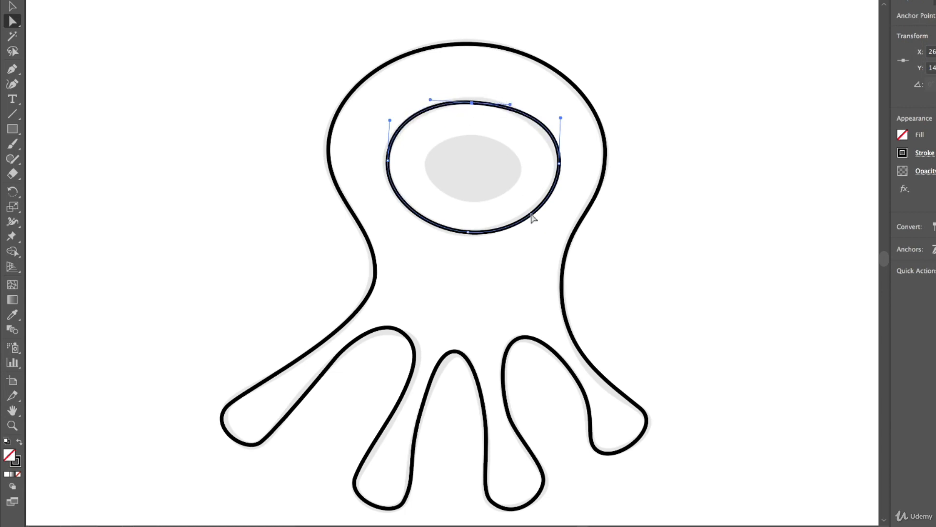
left_click_drag(561, 118, 561, 127)
left_click_drag(559, 163, 556, 162)
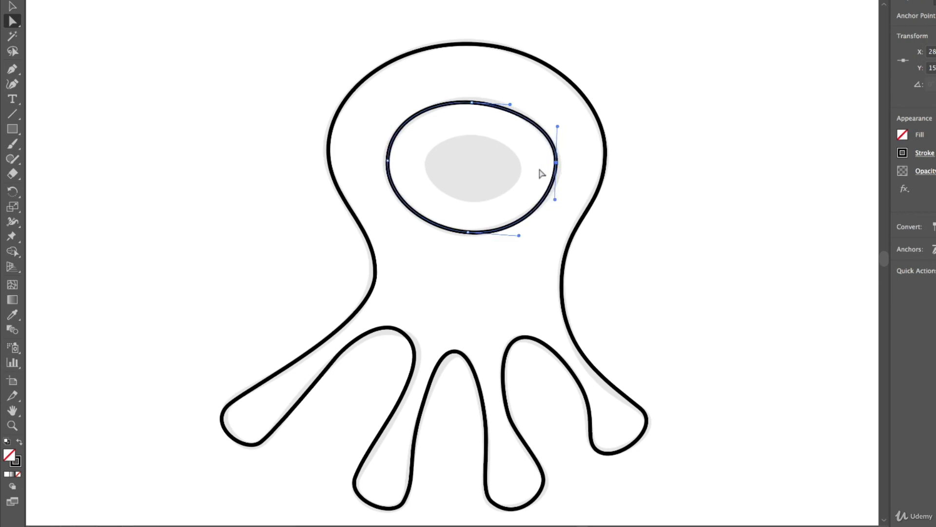
Duplicate the eye outline and scale and position the copy around the grey pupil, leaving it deselected.
left_click(13, 5)
left_click(272, 130)
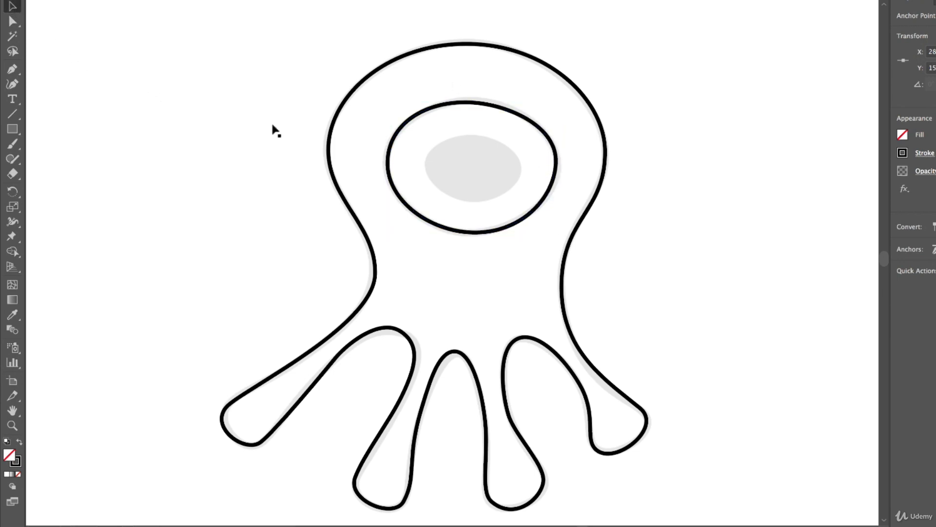
left_click(544, 136)
key("ctrl+c")
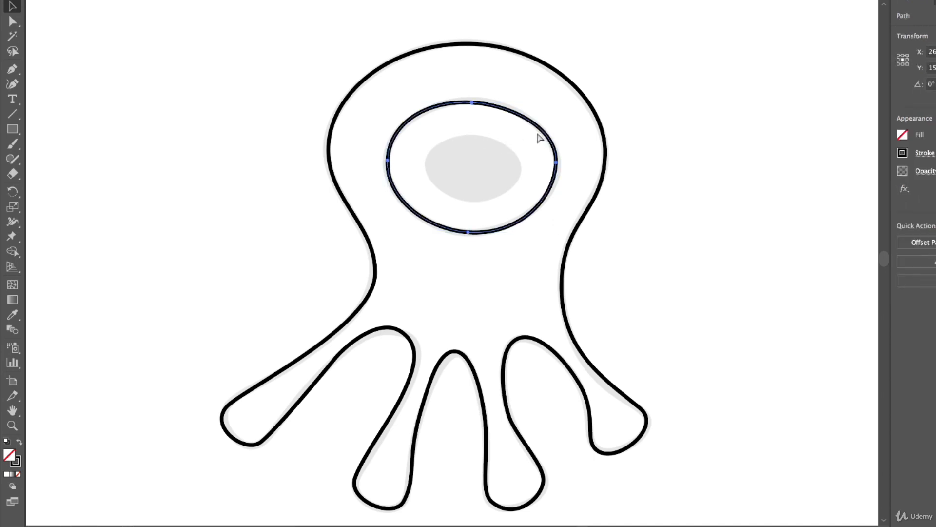
key("ctrl+v")
left_click_drag(537, 197, 465, 252)
left_click_drag(524, 172, 515, 180)
left_click(707, 186)
Trace the crown template's left side, base and right side with straight Pen tool segments, starting at its upper-left tip.
left_click_drag(697, 195, 500, 217)
scroll(500, 217, "right", 15)
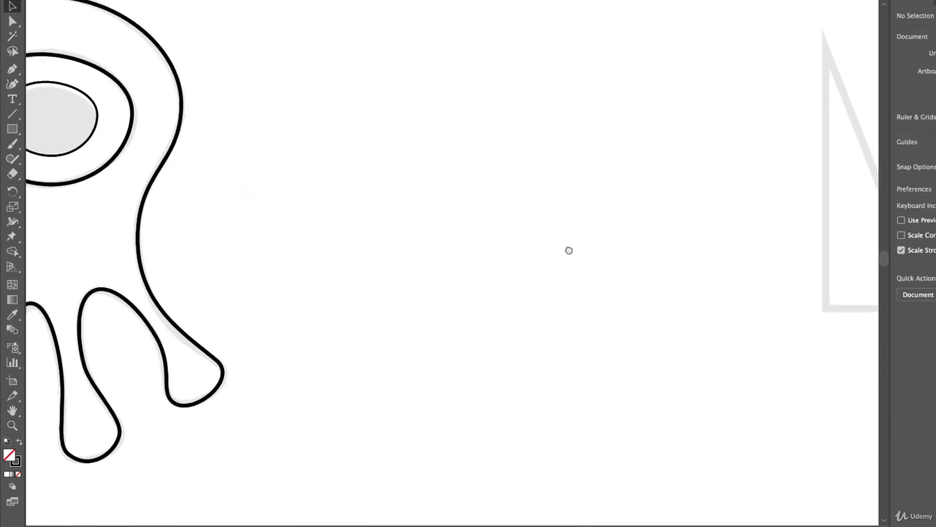
left_click(14, 72)
left_click(186, 107)
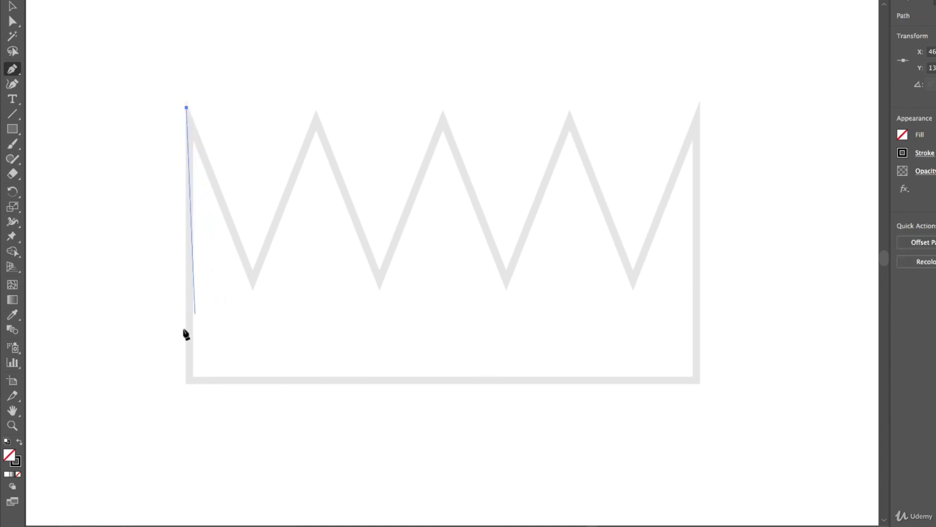
left_click(189, 376)
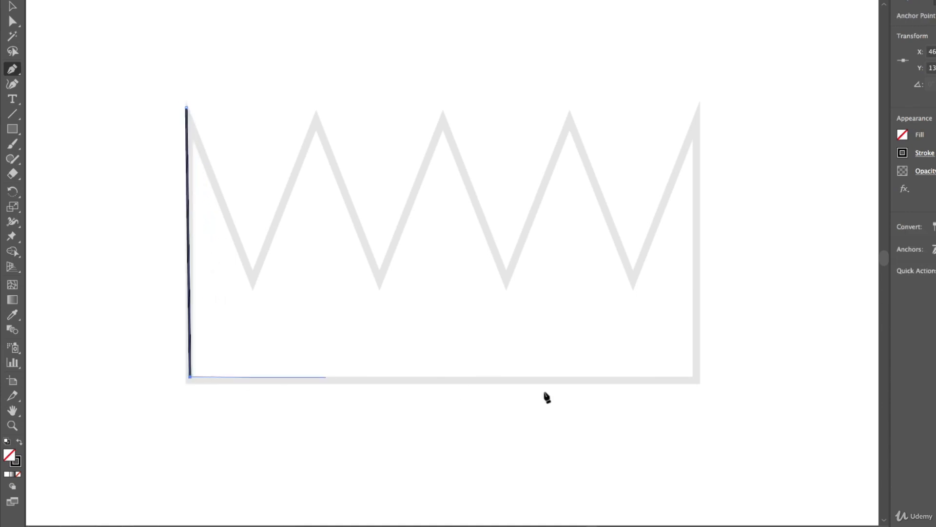
left_click(696, 377)
left_click(700, 105)
Trace the crown's zigzag points from right to left with straight segments and close the path at the starting tip.
left_click(632, 284)
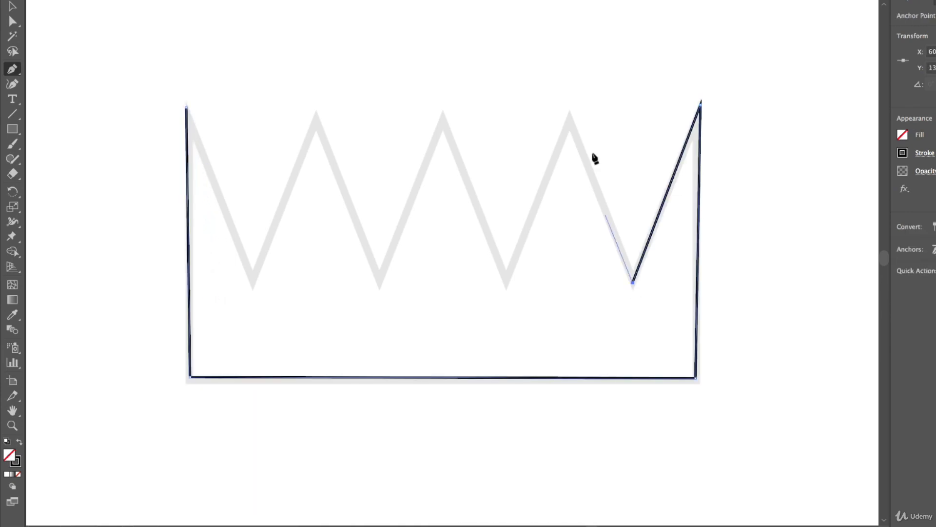
left_click(568, 116)
left_click(502, 280)
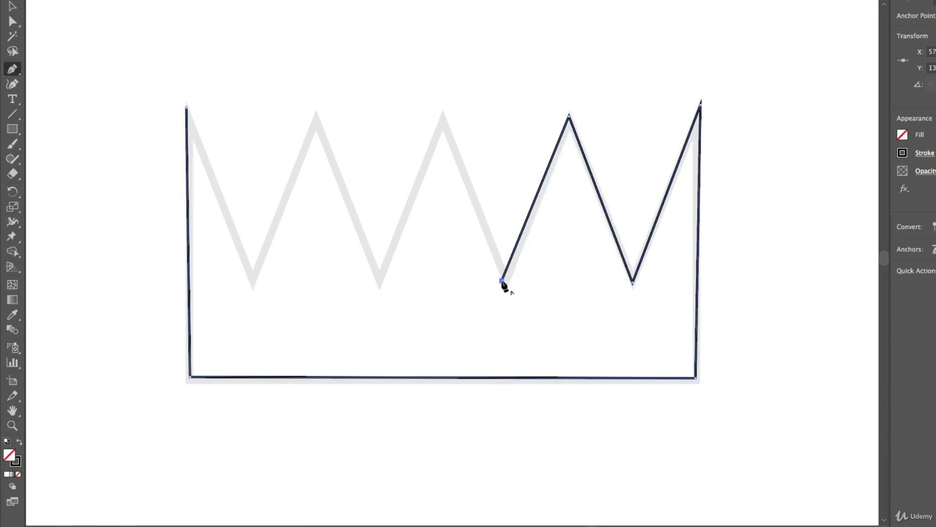
left_click(443, 116)
left_click(378, 278)
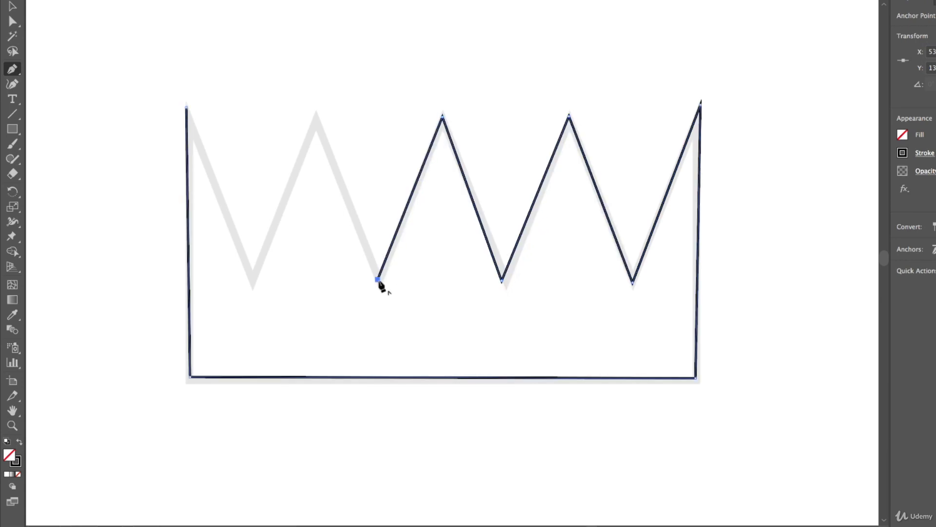
left_click(316, 116)
left_click(249, 278)
left_click(187, 107)
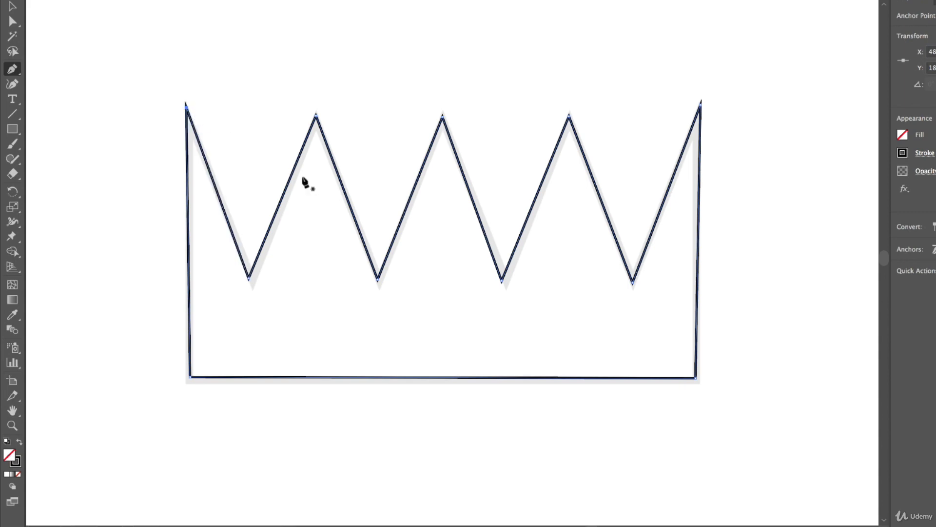
Start tracing the ninja template at the body's lower-right corner and follow its curved right side up to the base of the raised arm.
key("space")
left_click_drag(688, 182, 196, 188)
left_click_drag(468, 259, 851, 37)
left_click_drag(634, 342, 772, 117)
left_click_drag(243, 293, 706, 120)
left_click_drag(165, 432, 554, 167)
left_click_drag(508, 206, 454, 303)
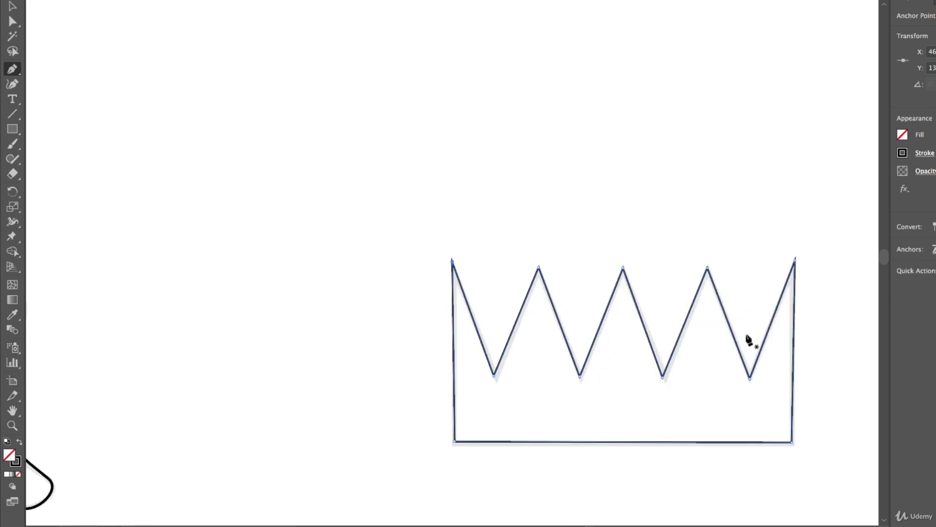
left_click_drag(607, 365, 705, 248)
left_click_drag(469, 378, 678, 220)
left_click_drag(352, 403, 527, 205)
left_click_drag(472, 330, 481, 152)
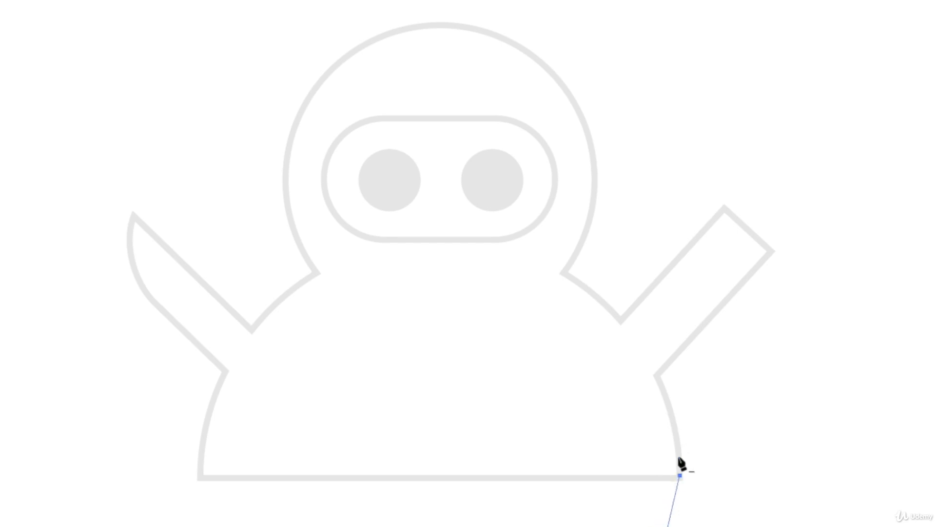
left_click_drag(681, 462, 677, 439)
left_click_drag(671, 409, 746, 415)
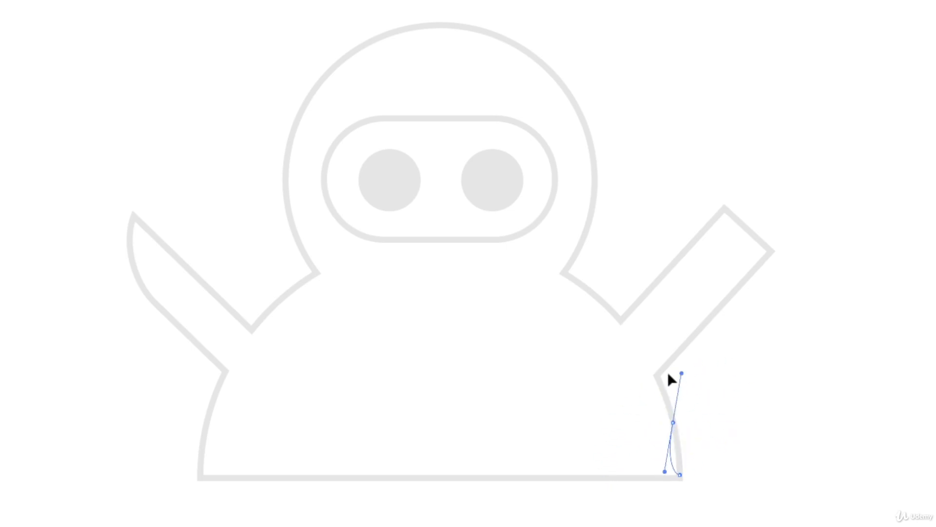
mouse_move(668, 374)
left_mouse_down()
mouse_move(652, 396)
mouse_move(665, 394)
left_mouse_up()
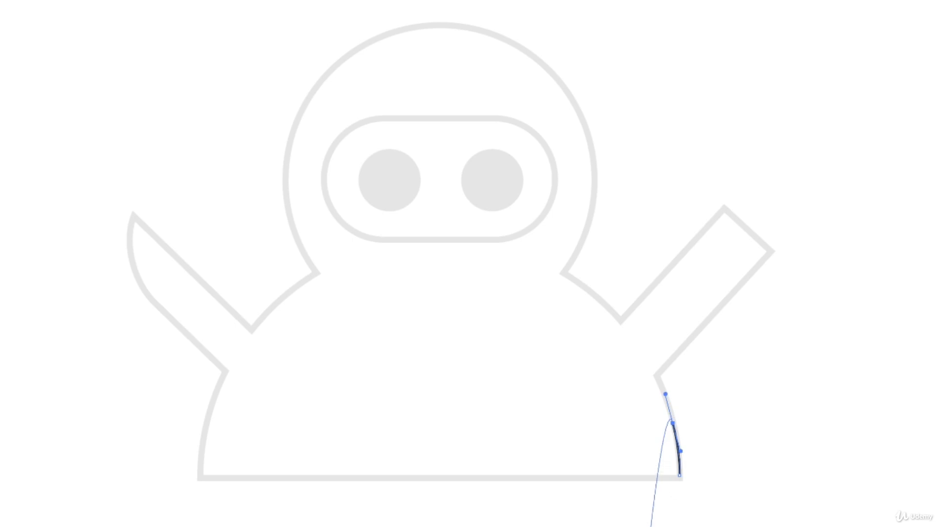
left_click(658, 376)
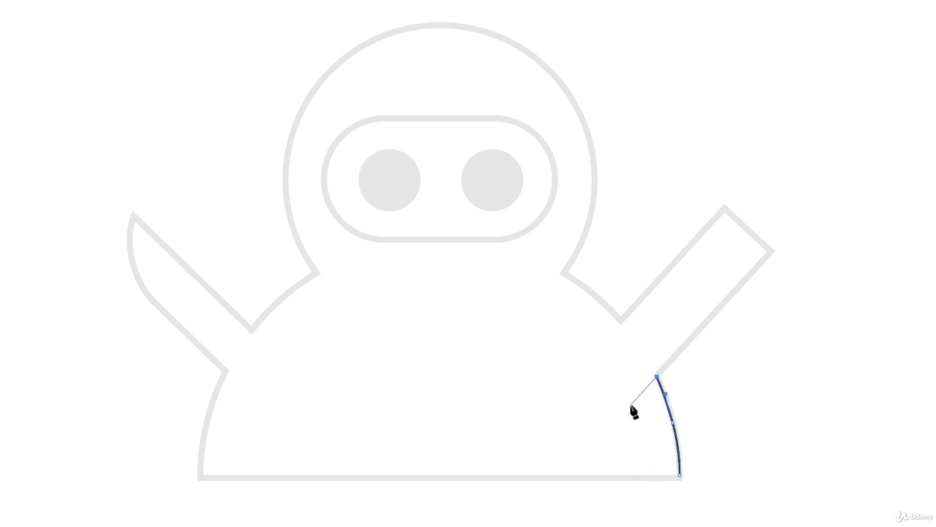
Outline the ninja's right arm with straight segments and continue with a curve along the shoulder to the neck.
left_click(769, 252)
left_click(727, 206)
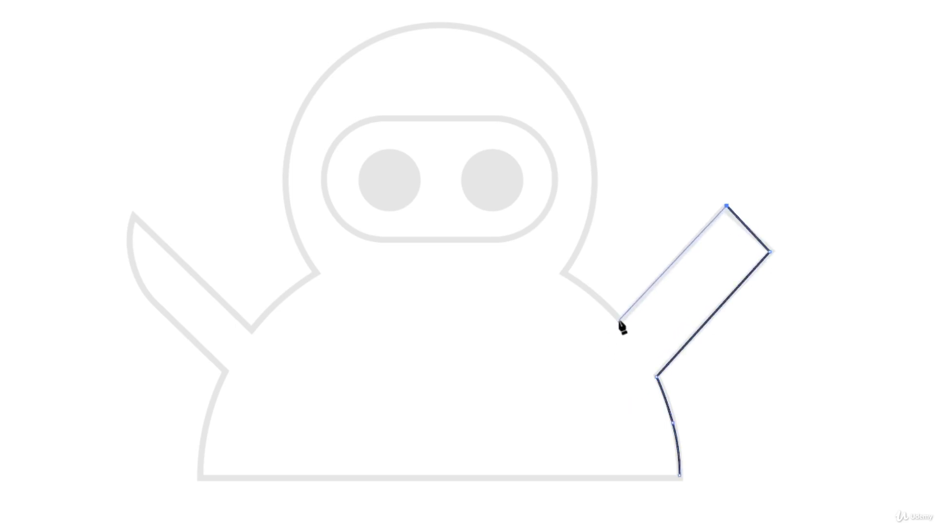
left_click(620, 320)
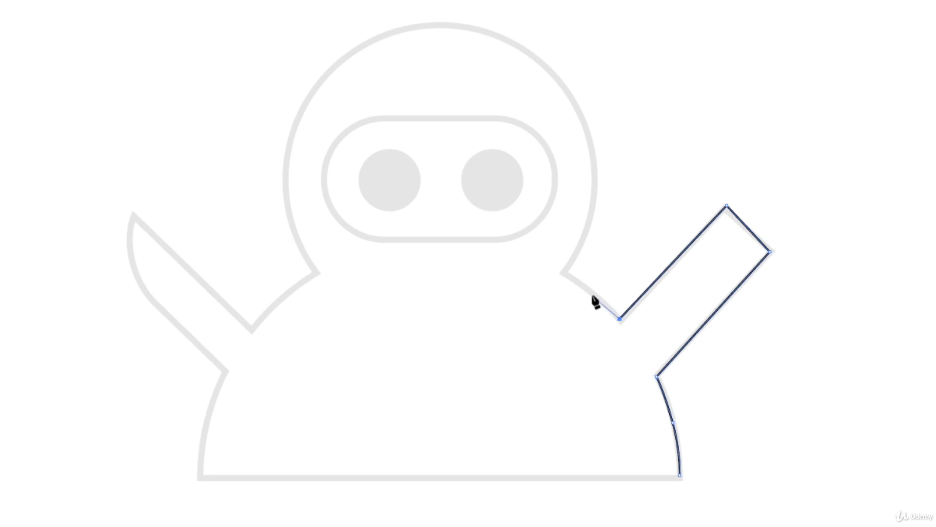
left_click_drag(593, 292, 538, 96)
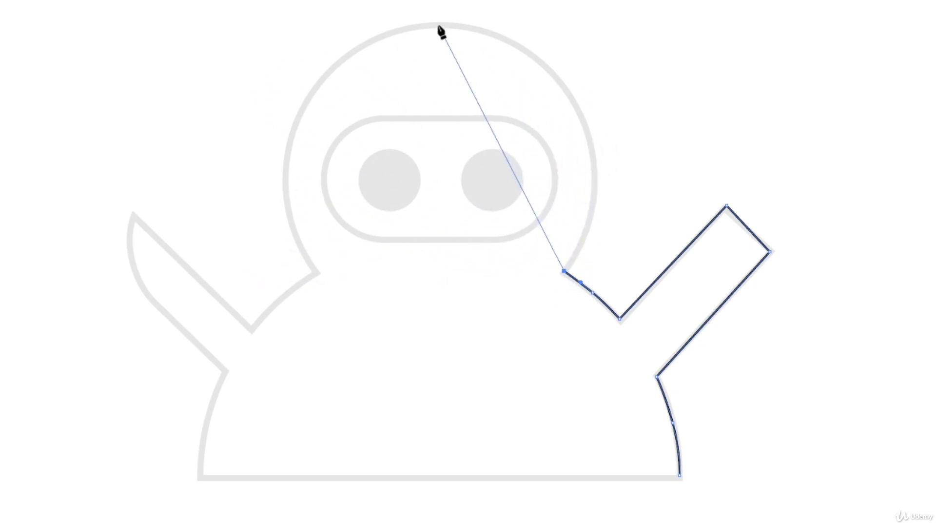
left_click_drag(436, 25, 52, 0)
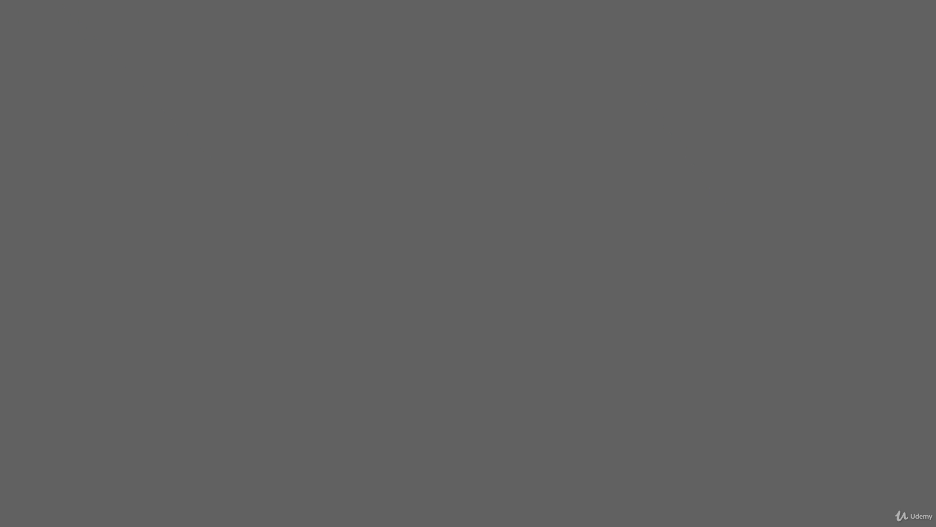
left_click_drag(778, 467, 464, 261)
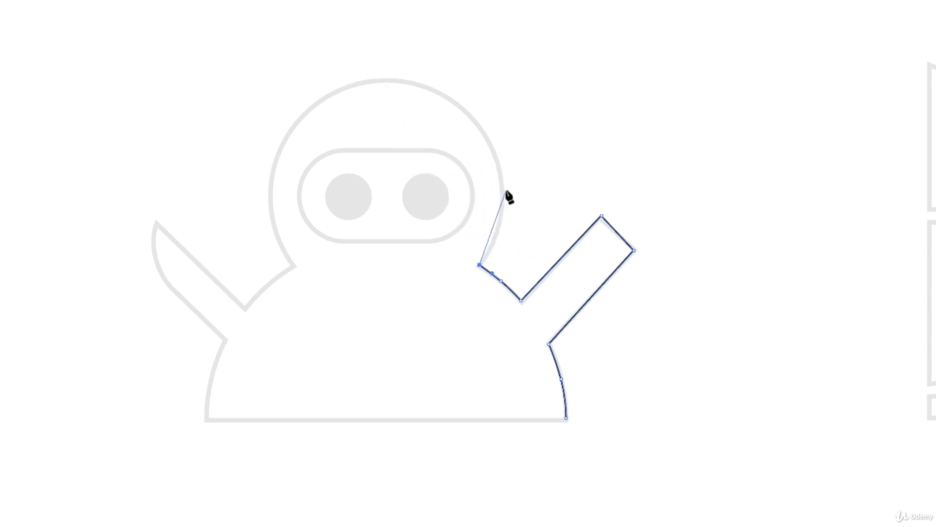
key("space")
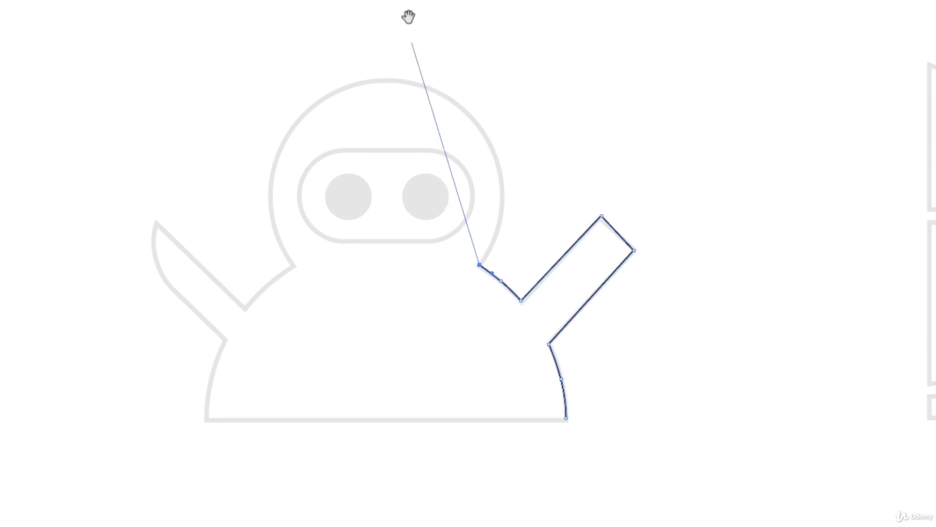
mouse_move(408, 16)
left_mouse_down()
mouse_move(548, 481)
mouse_move(503, 186)
mouse_move(471, 65)
mouse_move(477, 4)
left_mouse_up()
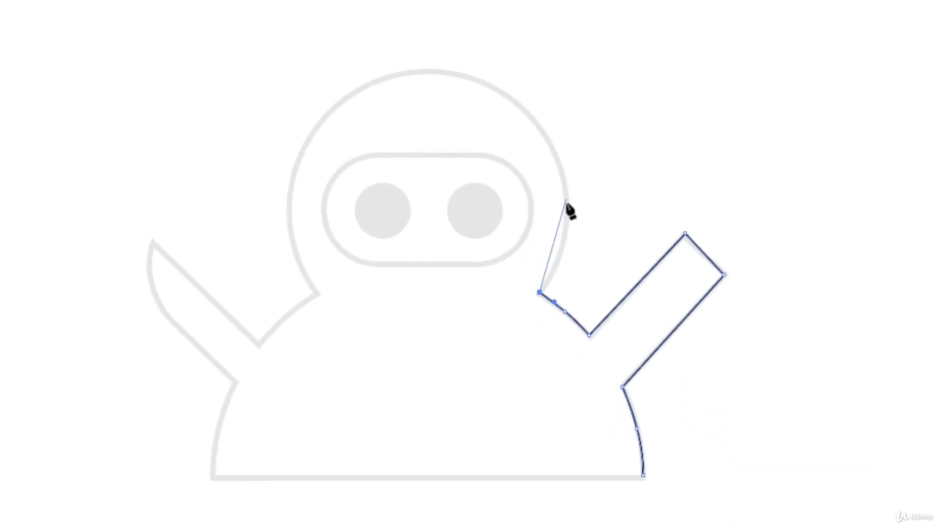
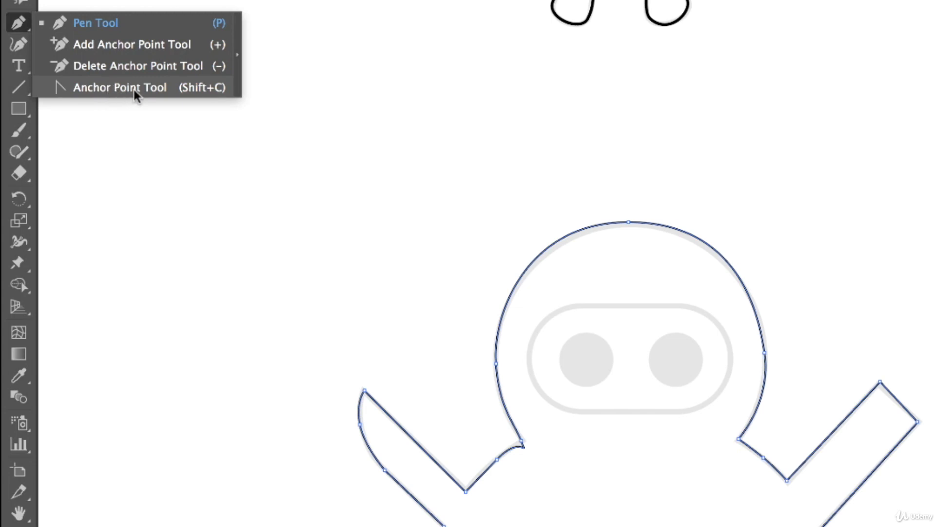
Convert the ninja's left neck anchor and the body's lower-left anchor into corner points with the Anchor Point tool.
left_click(87, 87)
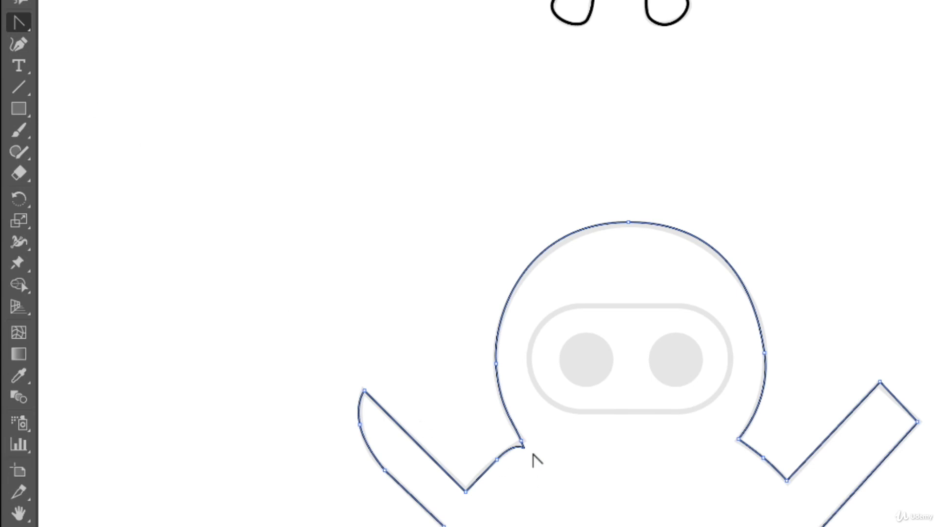
key("ctrl+plus")
key("ctrl+plus")
left_click_drag(348, 63, 872, 360)
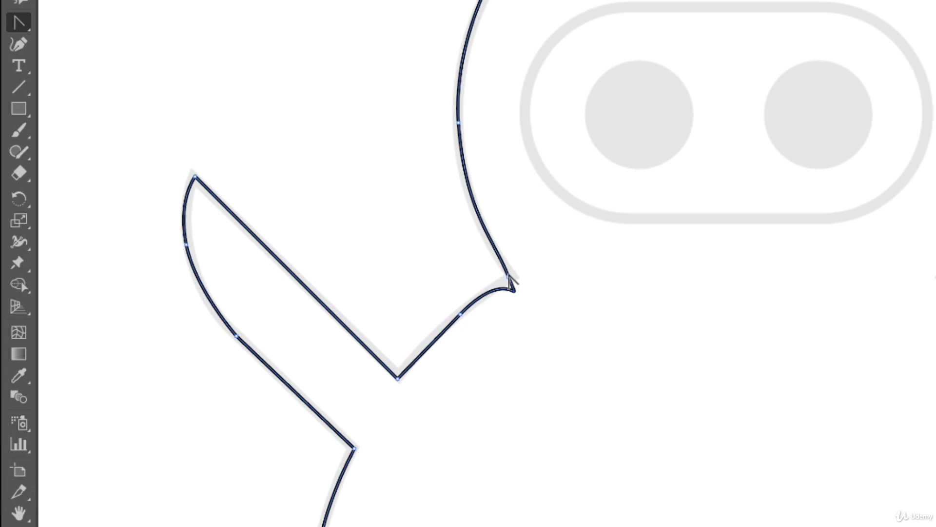
left_click_drag(509, 280, 512, 277)
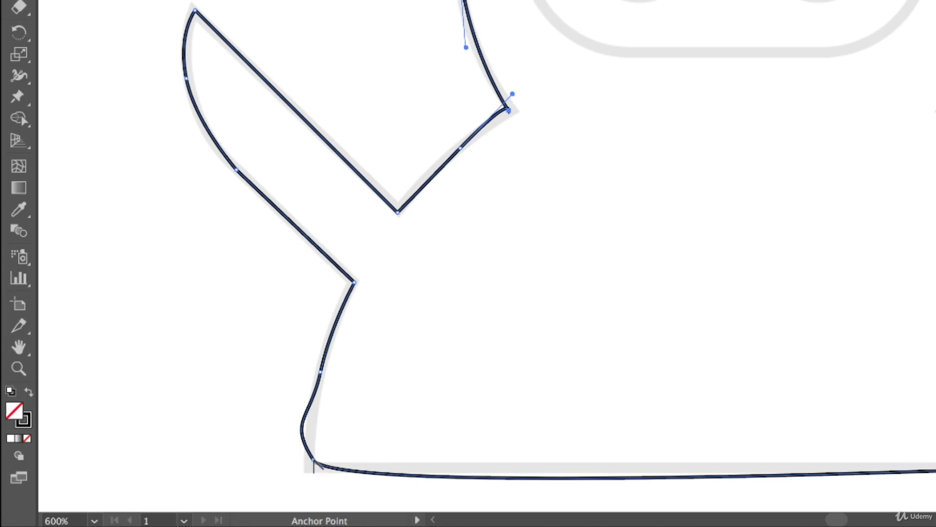
left_click_drag(401, 370, 466, 255)
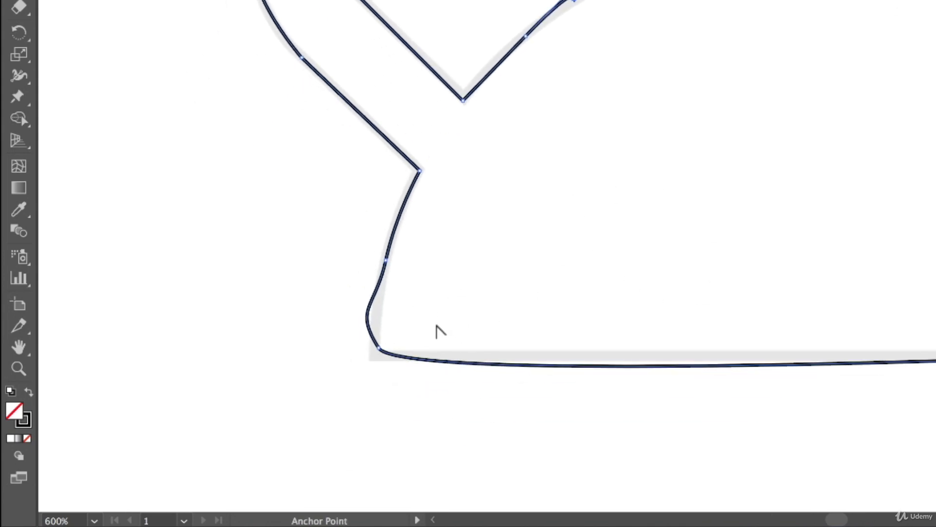
left_click(380, 349)
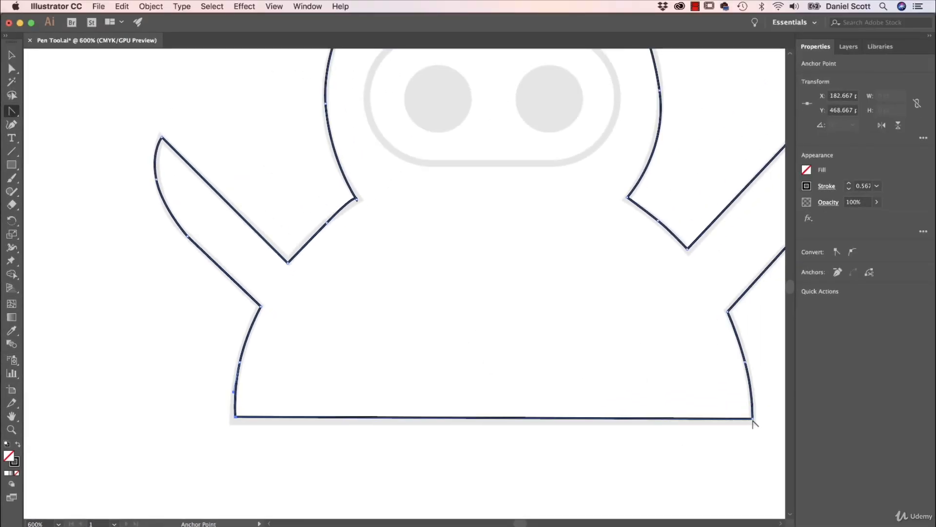
Try pulling curve handles out of the body's lower-right corner with the Anchor Point tool and undo each attempt.
left_click_drag(753, 418, 694, 382)
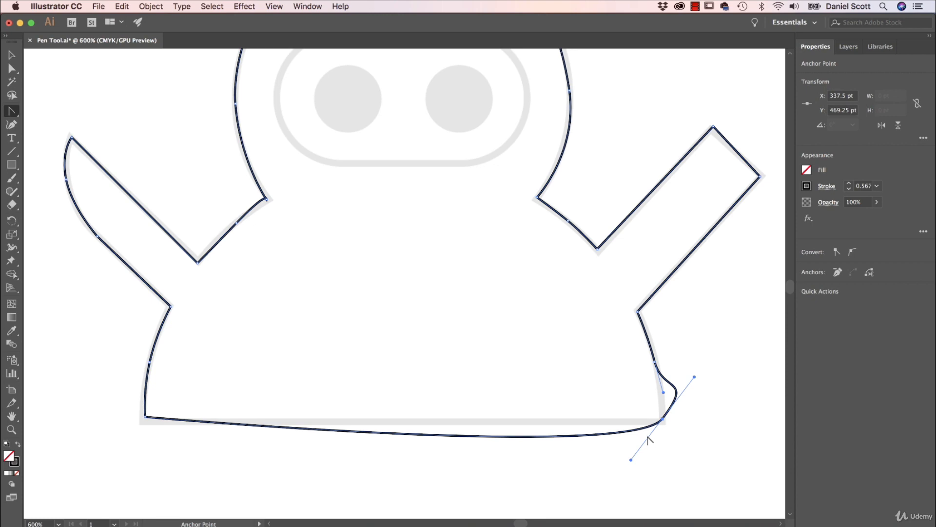
key("super+z")
key("super+shift+z")
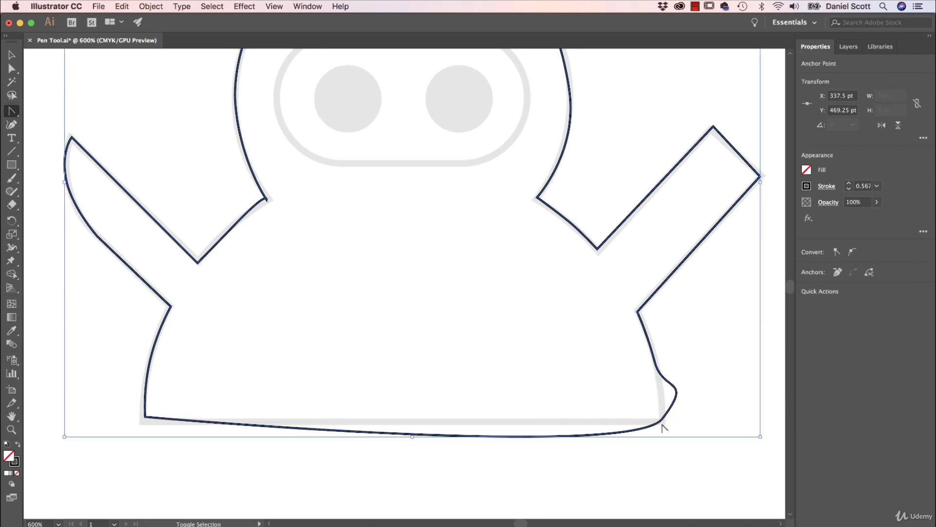
key("super+z")
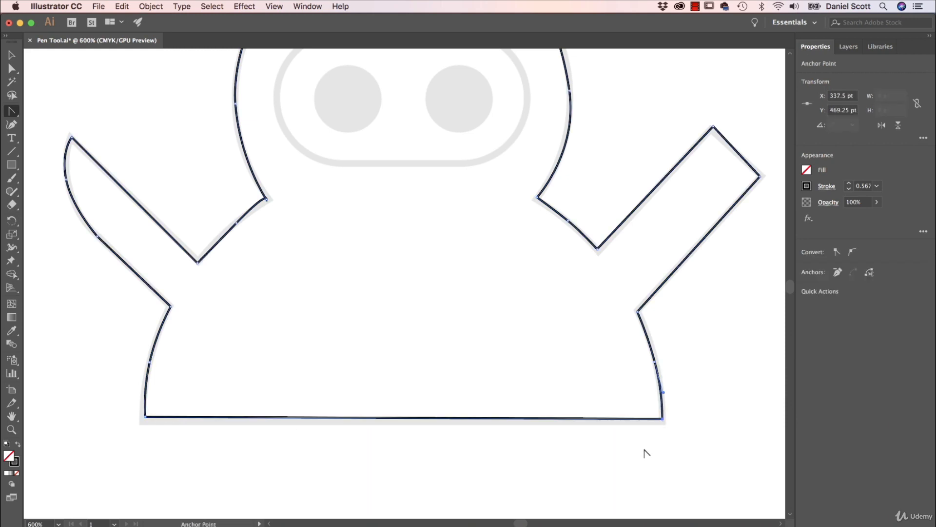
left_click_drag(662, 419, 693, 377)
key("super+z")
Select the middle anchor of the ninja's left shoulder curve with Direct Selection, shift it slightly and tilt its lower handle upward.
scroll(386, 192, "up", 5)
scroll(387, 193, "left", 3)
left_click(13, 69)
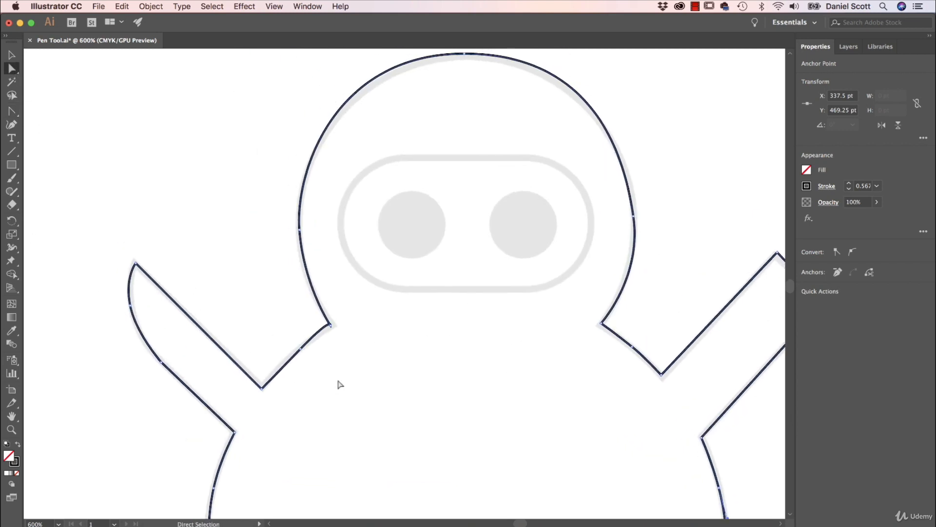
left_click(300, 349)
key("super+plus")
key("super+plus")
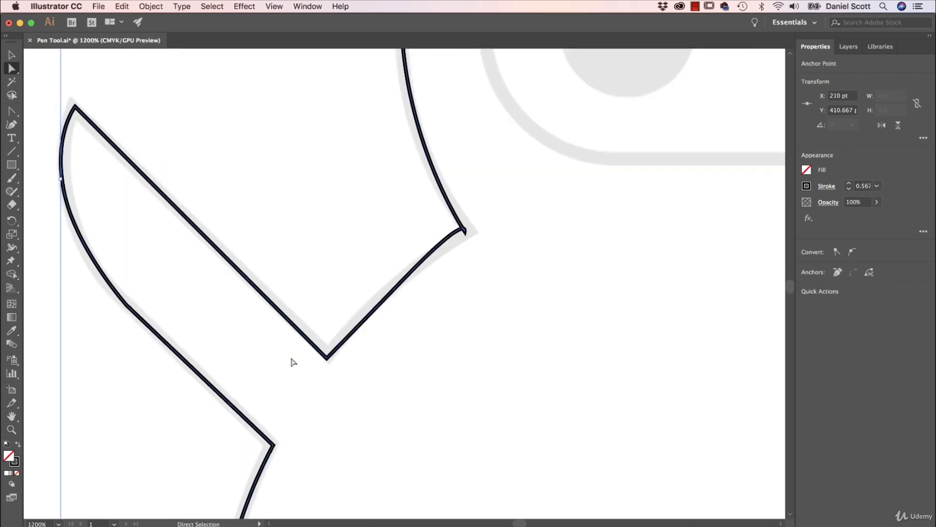
mouse_move(405, 278)
left_mouse_down()
mouse_move(356, 230)
mouse_move(403, 278)
left_mouse_up()
left_click_drag(338, 344, 319, 332)
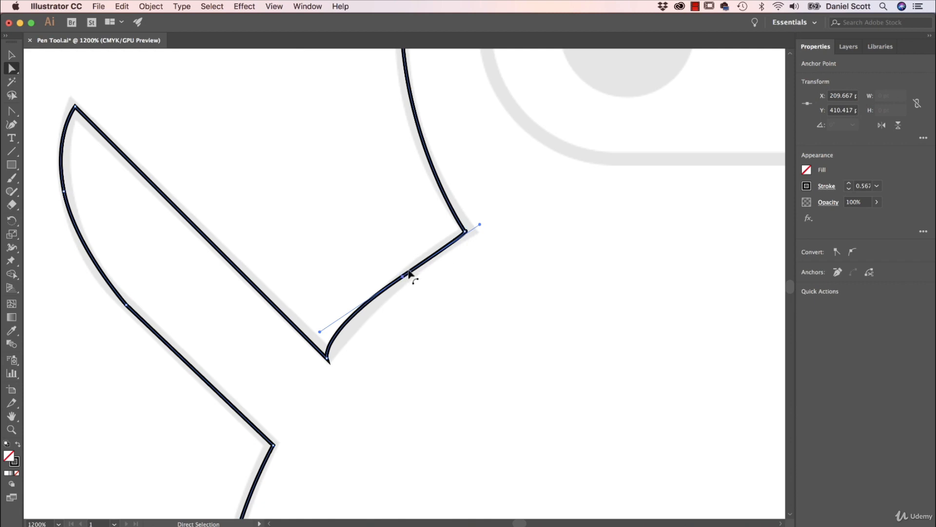
Shorten both handles of the left shoulder anchor and reposition it so the curve follows the template, then deselect the path.
left_click_drag(480, 226, 448, 237)
left_click_drag(403, 277, 398, 276)
left_click_drag(321, 342, 354, 314)
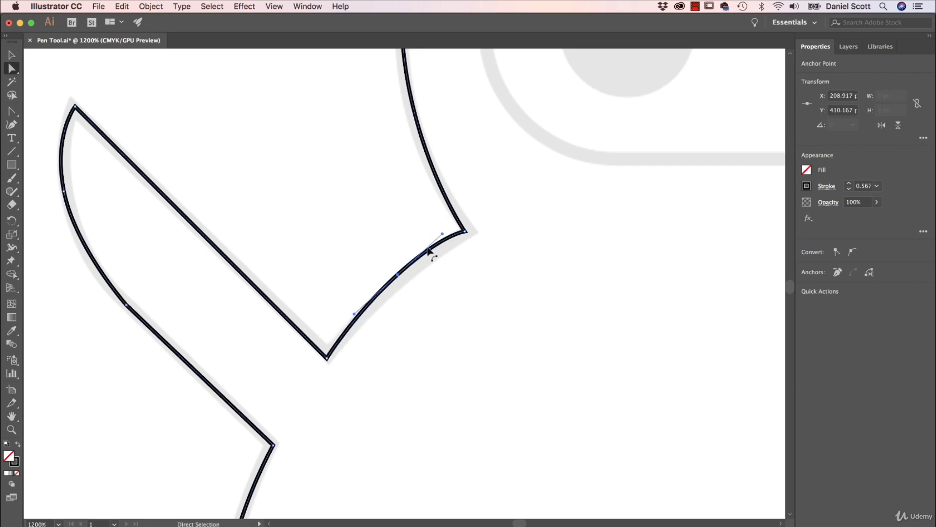
left_click_drag(398, 275, 398, 280)
left_click_drag(442, 239, 439, 240)
left_click(512, 240)
Examine the direction handles of the anchor at the top of the ninja's head.
left_click_drag(522, 214, 409, 406)
left_click_drag(496, 269, 395, 353)
key("super+minus")
key("super+minus")
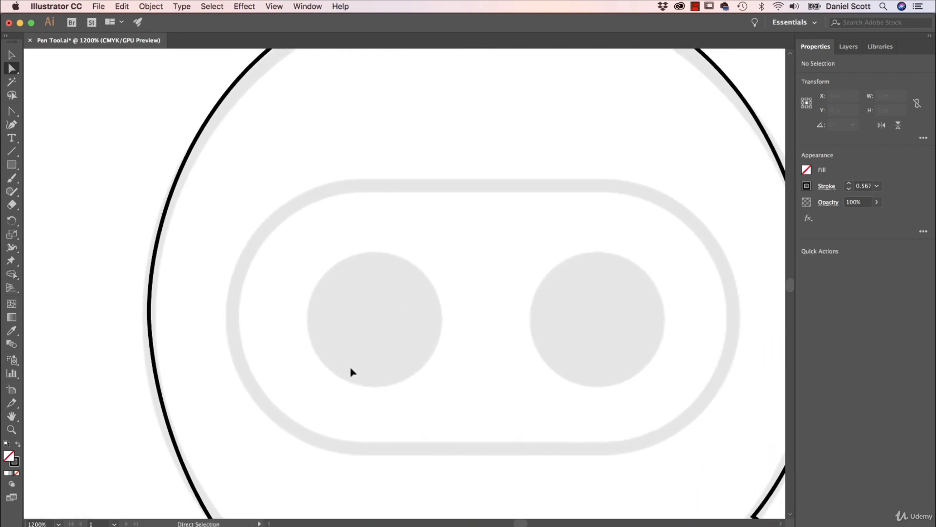
left_click(401, 138)
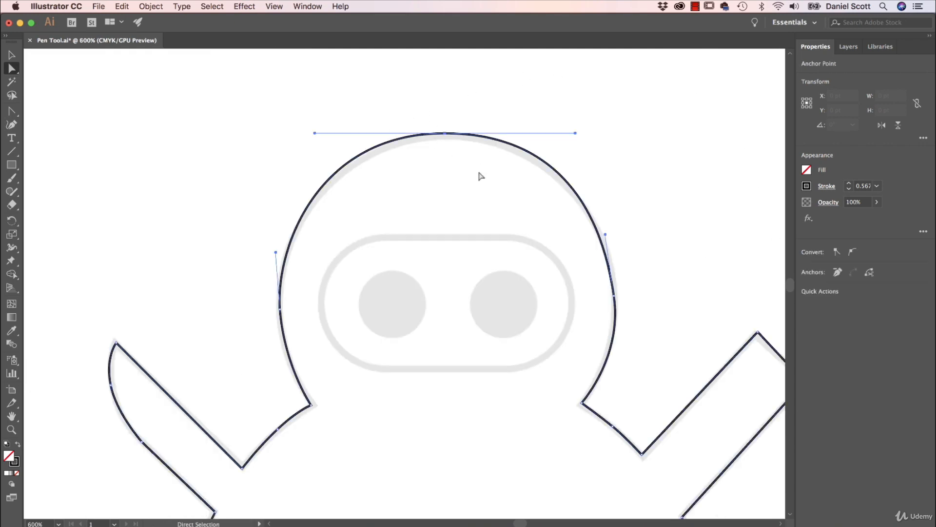
left_click(550, 266)
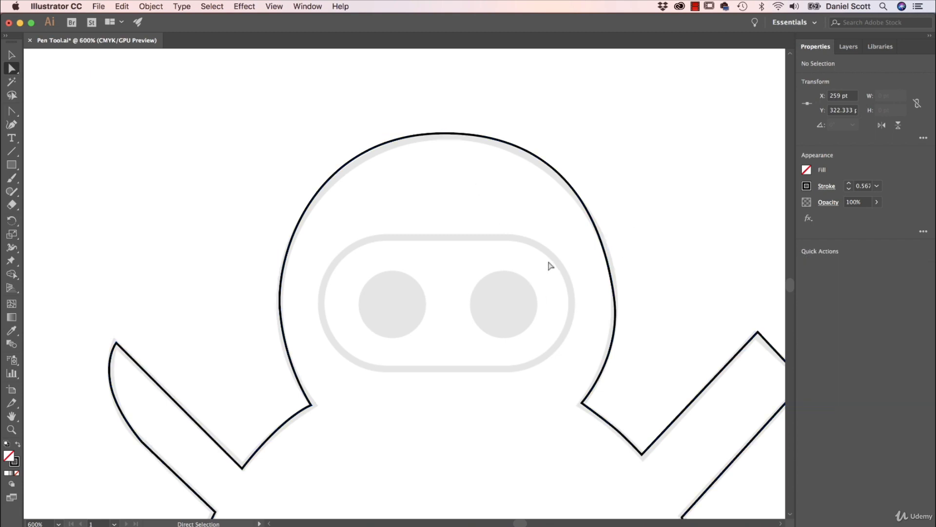
left_click(448, 136)
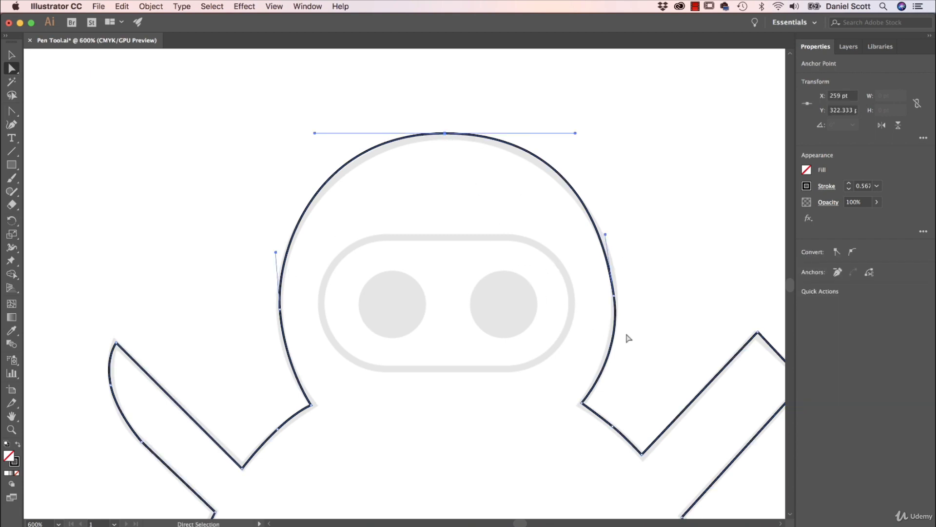
Draw a reference circle about 43.5 pt in diameter in the empty area beside the ninja's head.
left_click(138, 142)
left_click_drag(12, 164, 74, 192)
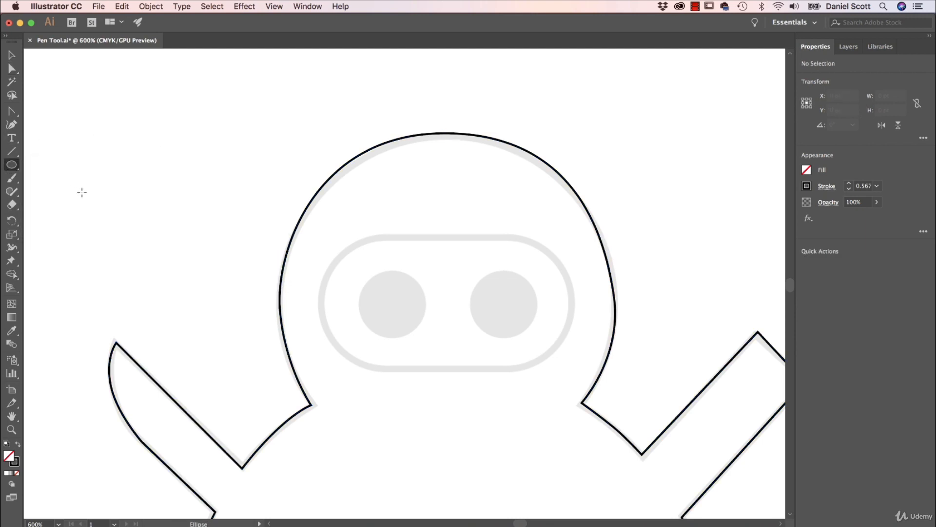
left_click_drag(77, 119, 205, 263)
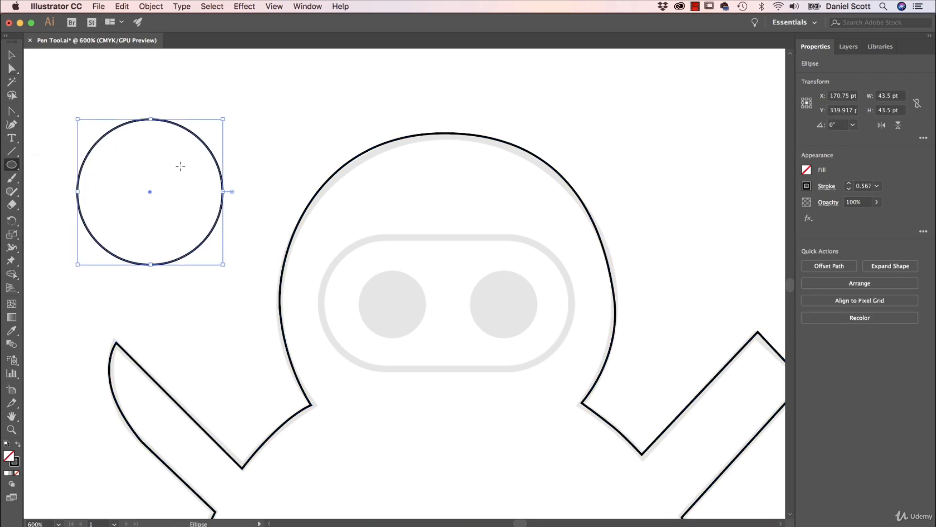
Inspect the anchors and direction handles of the reference circle with Direct Selection.
left_click(11, 69)
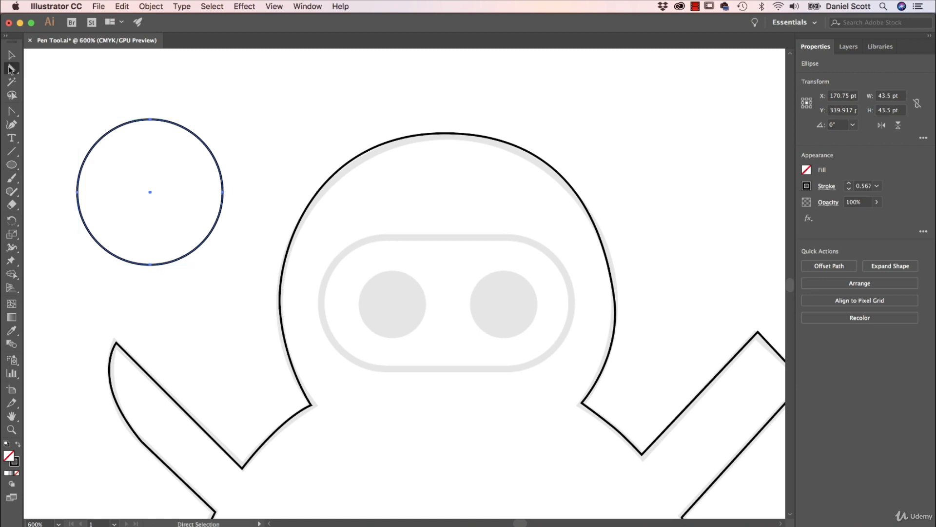
left_click(151, 119)
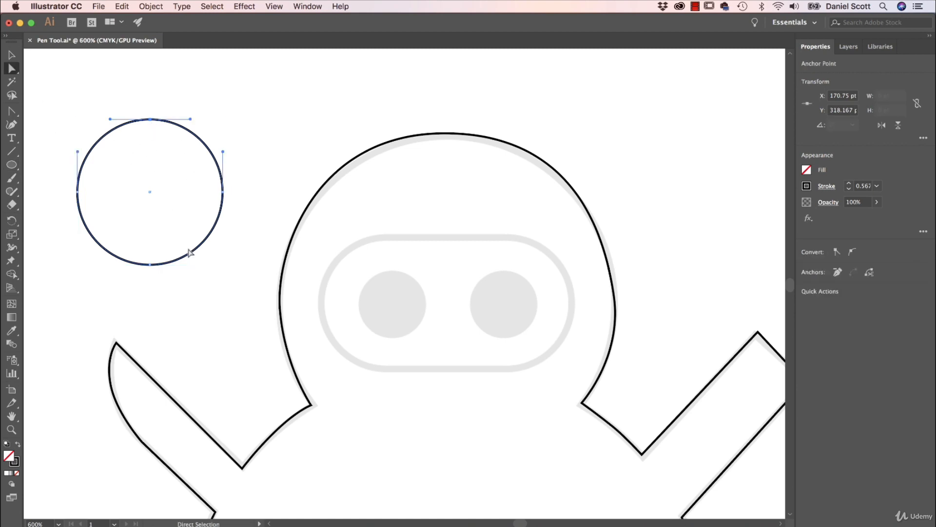
left_click_drag(66, 86, 226, 302)
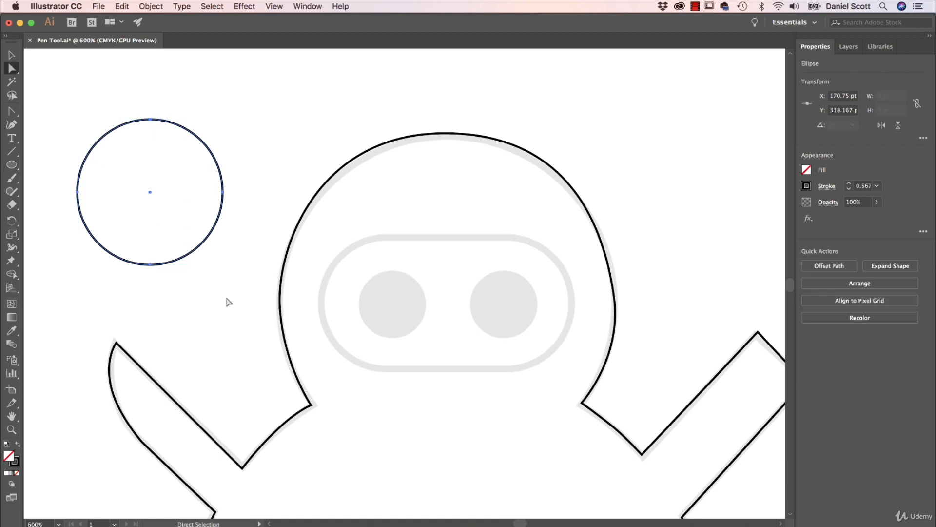
left_click(223, 192)
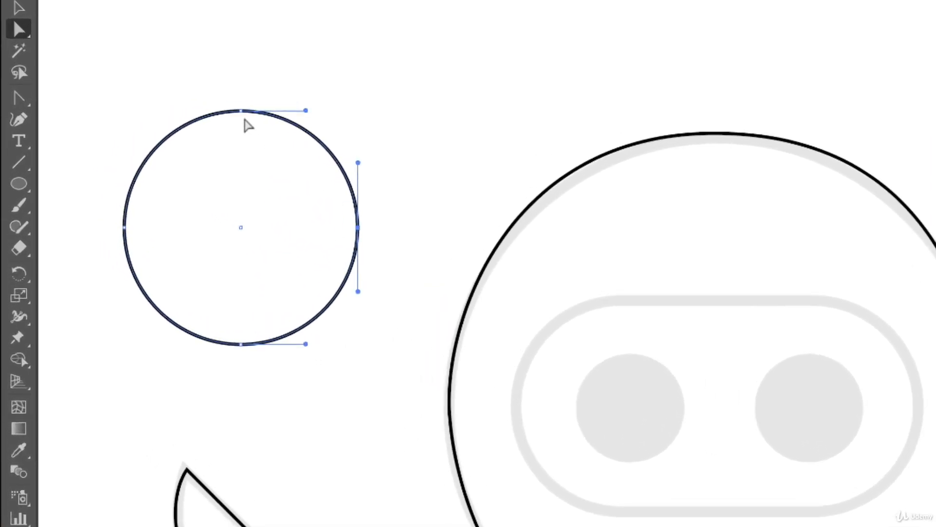
left_click(150, 119)
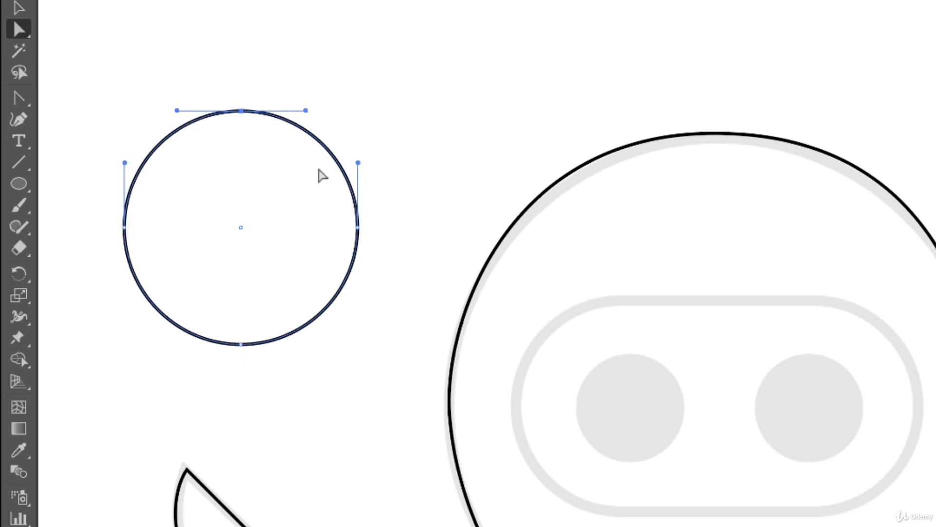
Move the head's left anchor up slightly and make the direction handles of both side anchors vertical.
left_click(451, 400)
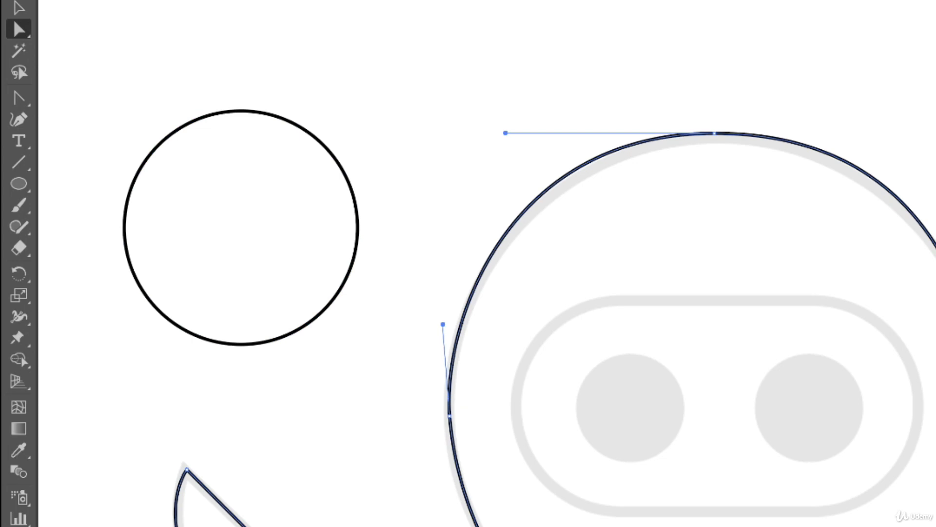
left_click(714, 132)
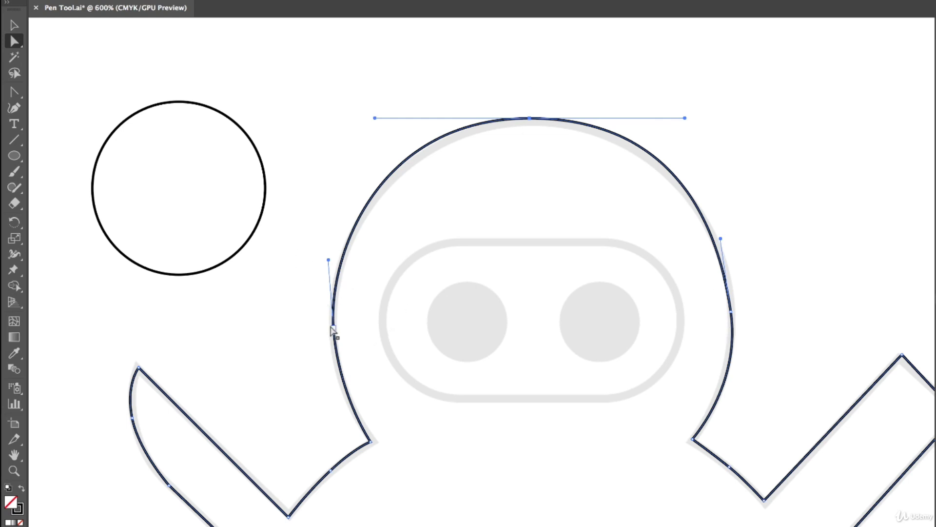
mouse_move(334, 327)
left_mouse_down()
mouse_move(755, 317)
mouse_move(334, 318)
left_mouse_up()
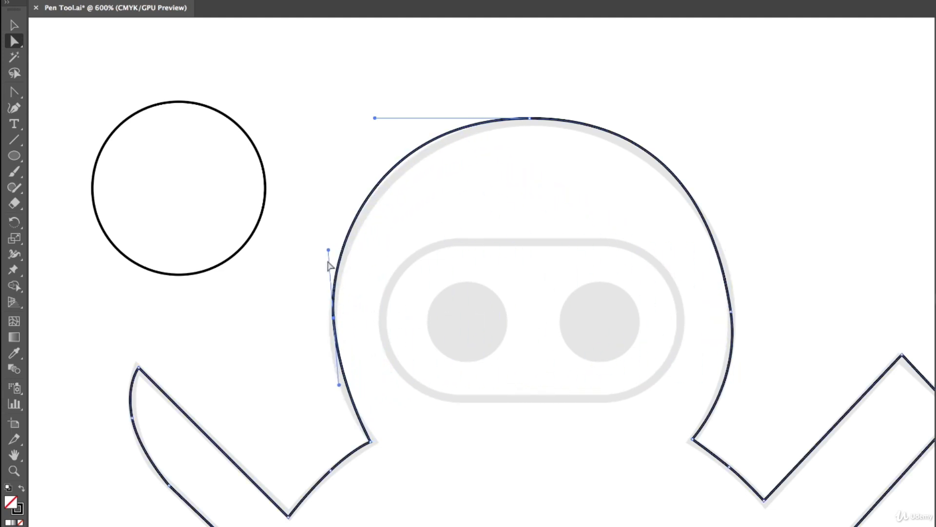
mouse_move(329, 249)
left_mouse_down()
mouse_move(339, 243)
mouse_move(284, 273)
mouse_move(333, 230)
mouse_move(361, 229)
mouse_move(243, 278)
mouse_move(335, 264)
left_mouse_up()
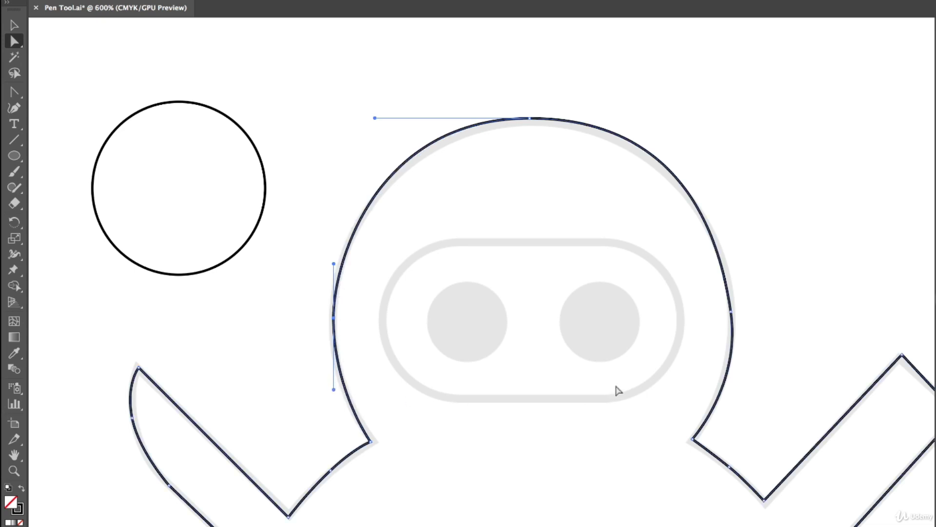
left_click(732, 313)
left_click_drag(743, 385, 725, 392)
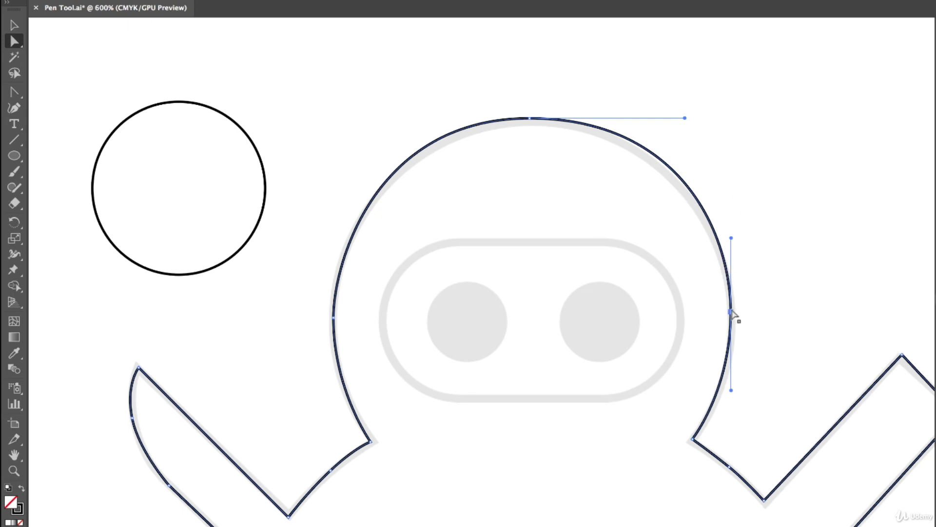
Shorten both handles of the head's top anchor, lower the anchor onto the template and deselect the path.
left_click(528, 121)
left_click_drag(684, 119, 665, 119)
left_click_drag(375, 119, 386, 118)
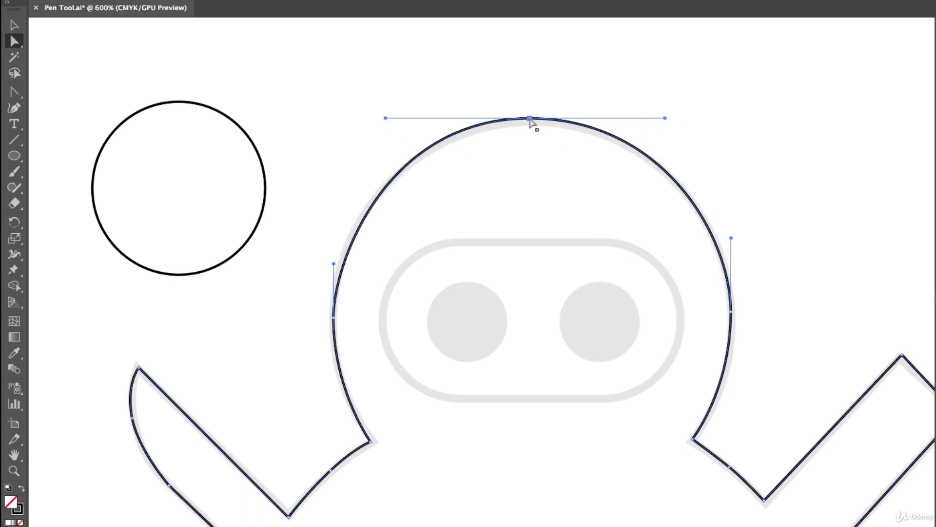
left_click(791, 319)
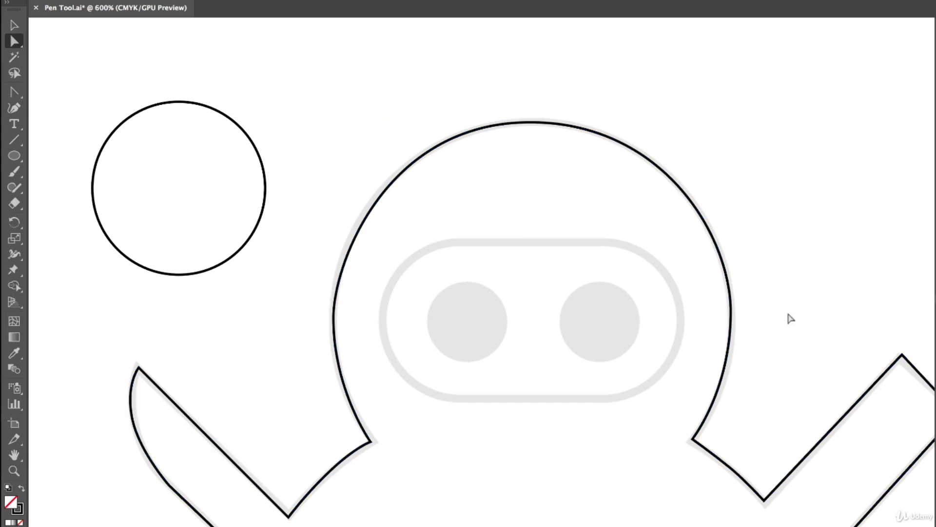
Check the head's left anchor and its direction handles, deselect the path and review the ninja outline against the template.
left_click(334, 319)
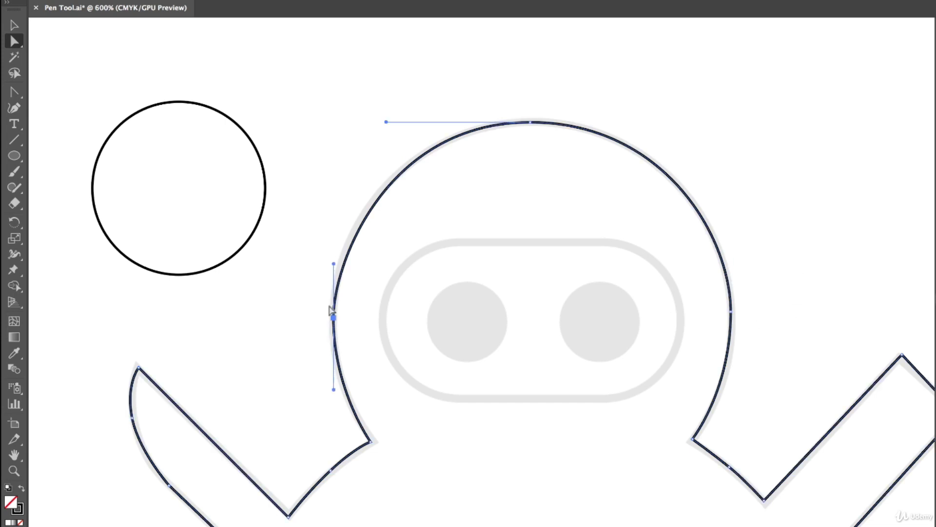
left_click(505, 209)
left_click_drag(722, 346, 624, 315)
left_click_drag(566, 449, 635, 312)
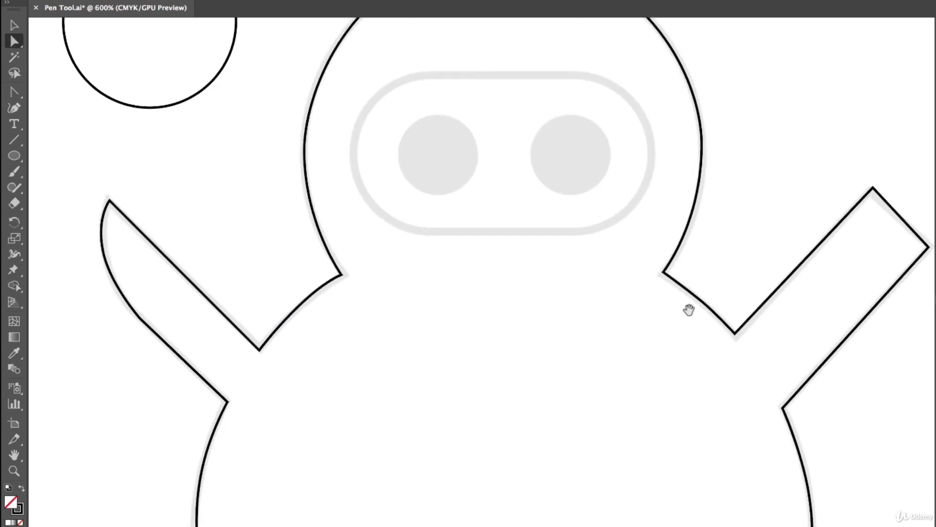
left_click_drag(744, 294, 616, 438)
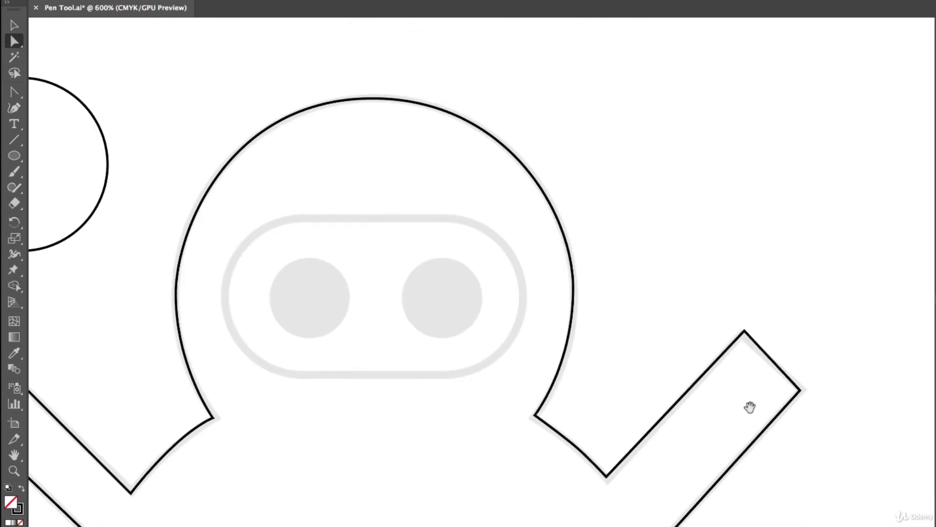
Go to the owl template beside the ninja and show the whole owl at 400% zoom.
left_click_drag(723, 417, 186, 444)
left_click_drag(648, 441, 200, 386)
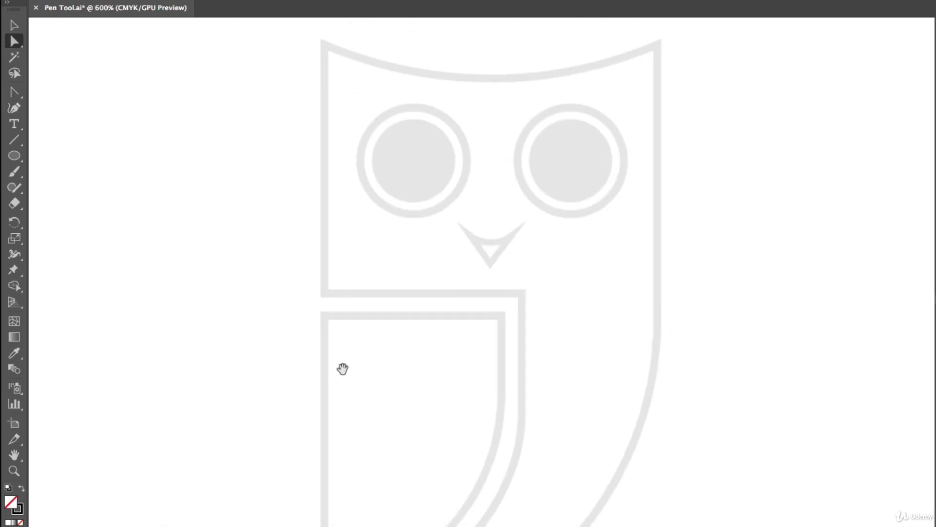
left_click_drag(350, 373, 322, 427)
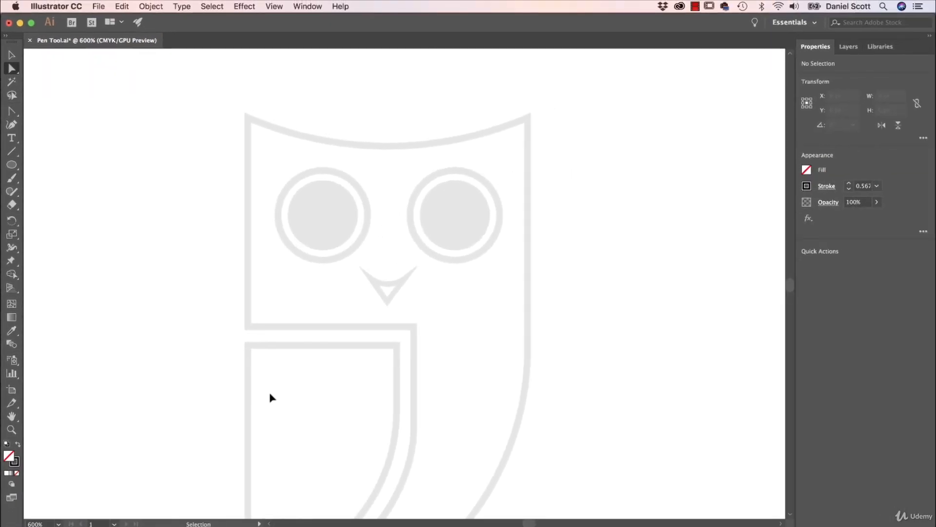
key("super+minus")
scroll(357, 409, "down", 2)
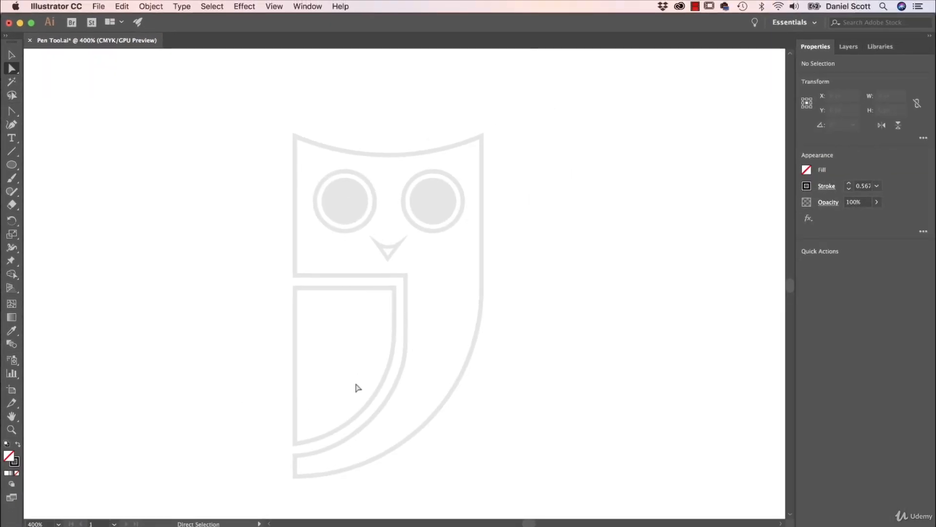